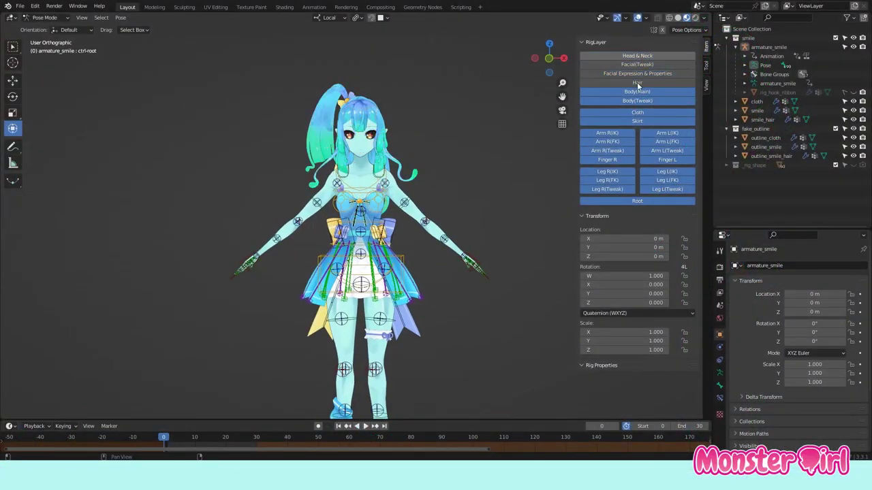
Step: Turn off most rig control layers, leaving only Arm L(IK) and Root visible
{"action": "left_click_drag", "start_coordinate": [638, 84], "coordinate": [665, 143]}
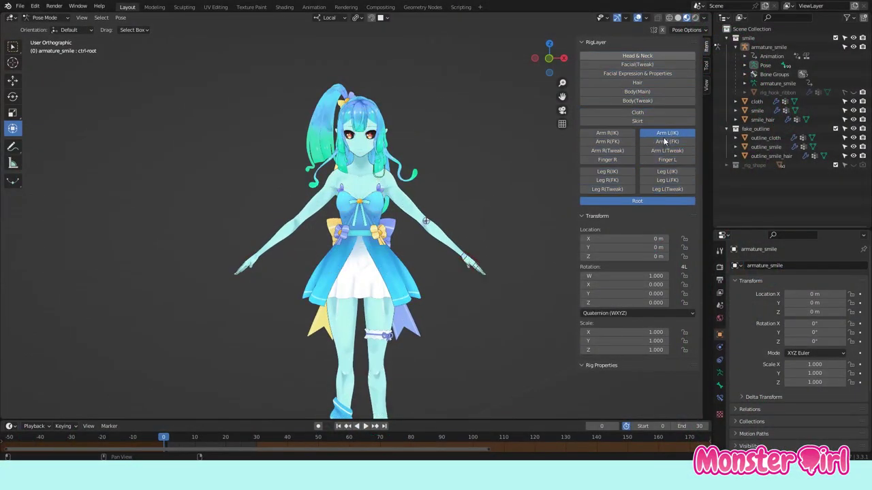
Step: Rotate the chest control freely, then try and cancel hip and breast control rotations
{"action": "scroll", "coordinate": [361, 205], "scroll_direction": "up", "scroll_amount": 2}
{"action": "left_click", "coordinate": [361, 235]}
{"action": "key", "text": "r"}
{"action": "key", "text": "r"}
{"action": "left_click", "coordinate": [366, 243]}
{"action": "left_click", "coordinate": [359, 299]}
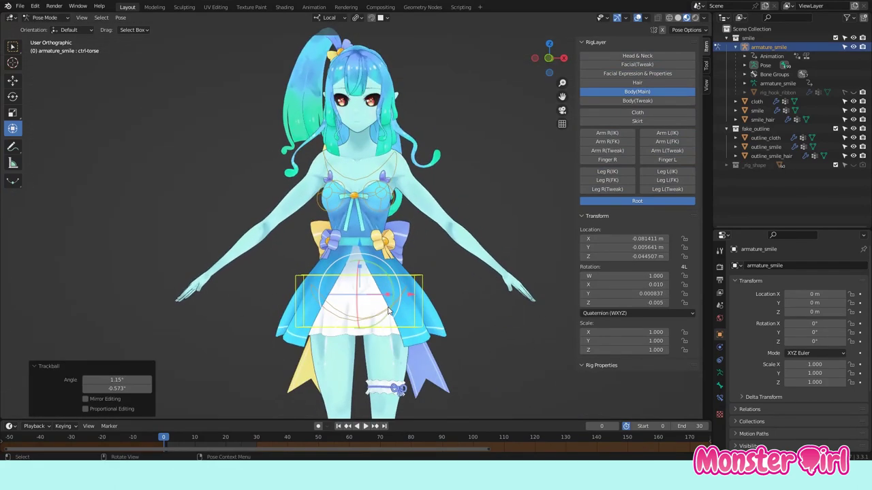
{"action": "key", "text": "r"}
{"action": "key", "text": "x"}
{"action": "key", "text": "x"}
{"action": "right_click", "coordinate": [401, 223]}
{"action": "left_click", "coordinate": [377, 208]}
{"action": "right_click", "coordinate": [372, 203]}
{"action": "left_click", "coordinate": [334, 212]}
{"action": "left_click", "coordinate": [346, 225]}
Step: Show the Body(Tweak) controls and rotate the upper and lower spine sections
{"action": "left_click", "coordinate": [637, 100]}
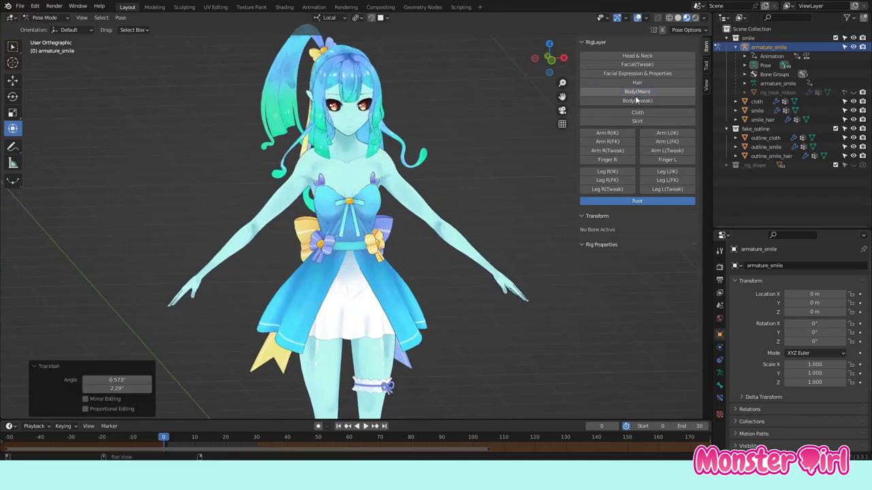
{"action": "left_click", "coordinate": [349, 211]}
{"action": "key", "text": "r"}
{"action": "key", "text": "r"}
{"action": "left_click", "coordinate": [372, 196]}
{"action": "left_click", "coordinate": [349, 242]}
{"action": "key", "text": "r"}
{"action": "key", "text": "r"}
{"action": "left_click", "coordinate": [389, 293]}
{"action": "left_click", "coordinate": [368, 268]}
Step: Try moving the spine tweak control, then shift the upper spine so the torso leans
{"action": "left_click", "coordinate": [350, 206]}
{"action": "key", "text": "g"}
{"action": "key", "text": "Escape"}
{"action": "left_click", "coordinate": [365, 191]}
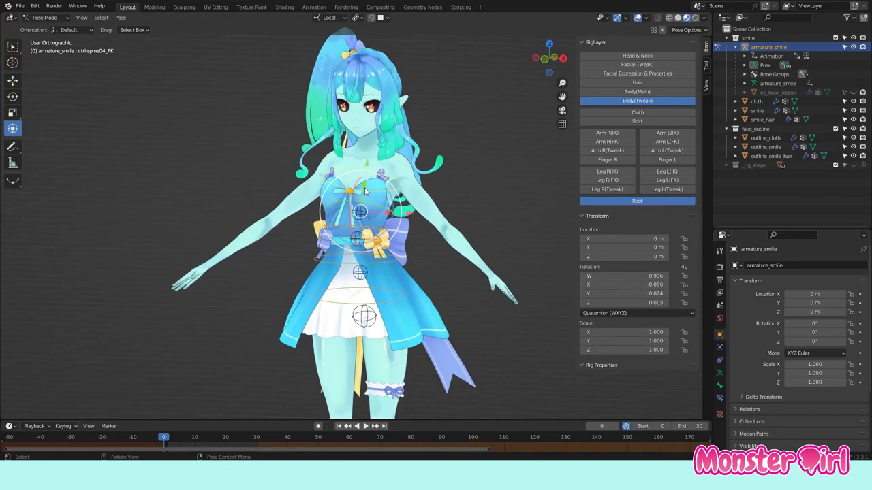
{"action": "key", "text": "g"}
{"action": "left_click", "coordinate": [360, 183]}
{"action": "scroll", "coordinate": [477, 163], "scroll_direction": "down", "scroll_amount": 2}
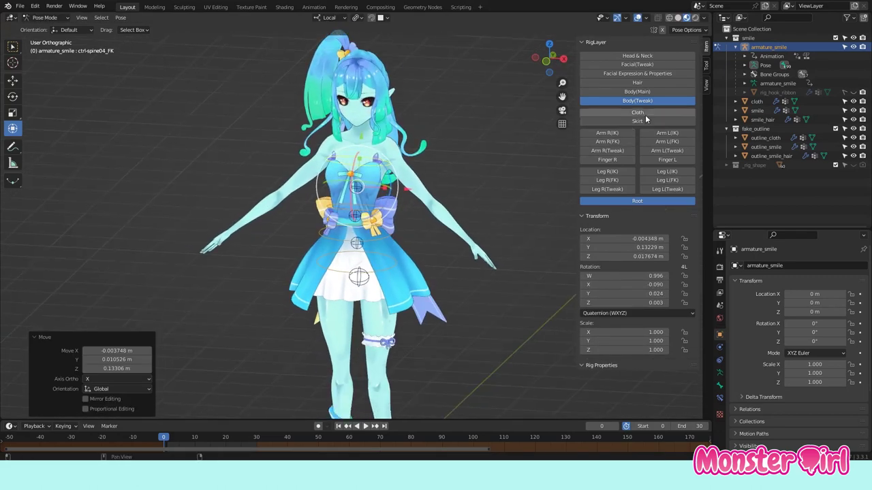
{"action": "left_click", "coordinate": [637, 114]}
{"action": "scroll", "coordinate": [436, 204], "scroll_direction": "up", "scroll_amount": 2}
Step: Rotate the front-left and side dress panel controls to swing the skirt outward
{"action": "left_click", "coordinate": [375, 218]}
{"action": "key", "text": "r"}
{"action": "key", "text": "r"}
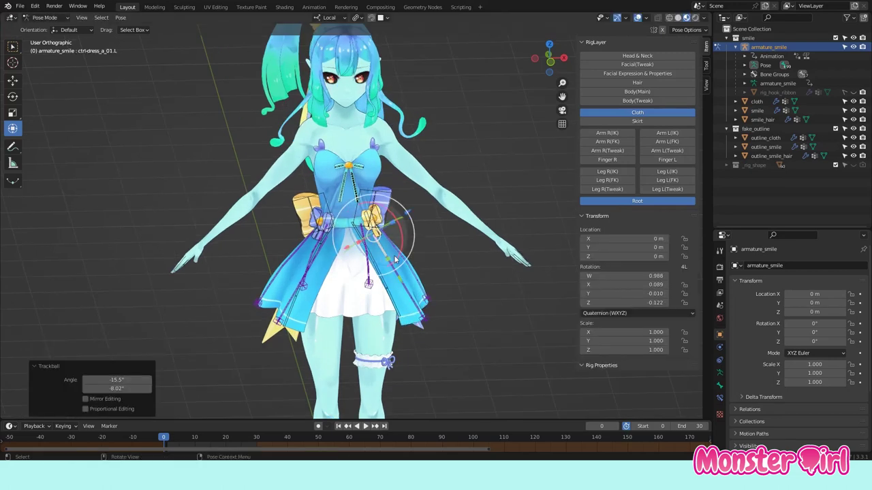
{"action": "left_click", "coordinate": [422, 297]}
{"action": "left_click", "coordinate": [442, 312]}
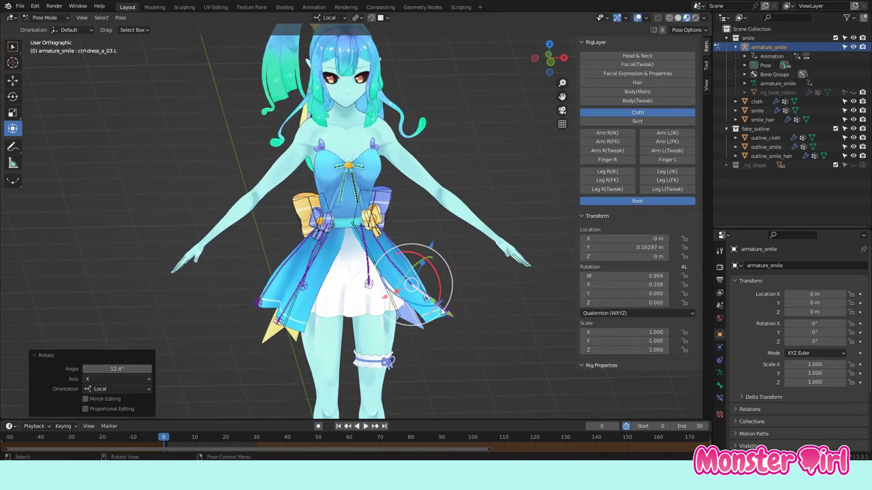
{"action": "left_click", "coordinate": [469, 291]}
{"action": "middle_click_drag", "start_coordinate": [469, 291], "coordinate": [415, 270]}
{"action": "key", "text": "r"}
{"action": "key", "text": "r"}
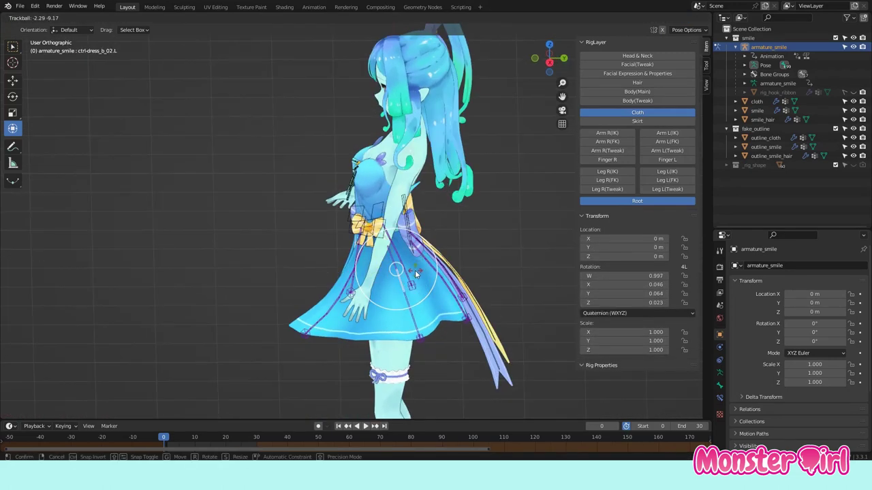
Step: From the back, rotate the left back ribbon and its lower part, then the right ribbon tip
{"action": "mouse_move", "coordinate": [431, 357]}
{"action": "middle_mouse_down"}
{"action": "mouse_move", "coordinate": [400, 330]}
{"action": "mouse_move", "coordinate": [335, 312]}
{"action": "middle_mouse_up"}
{"action": "left_click", "coordinate": [335, 310]}
{"action": "key", "text": "r"}
{"action": "left_click", "coordinate": [364, 268]}
{"action": "left_click", "coordinate": [346, 312]}
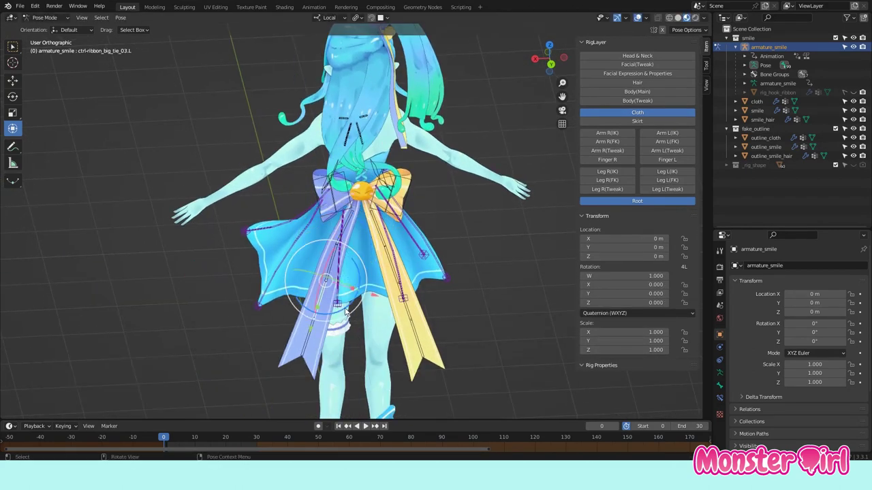
{"action": "left_click", "coordinate": [327, 286]}
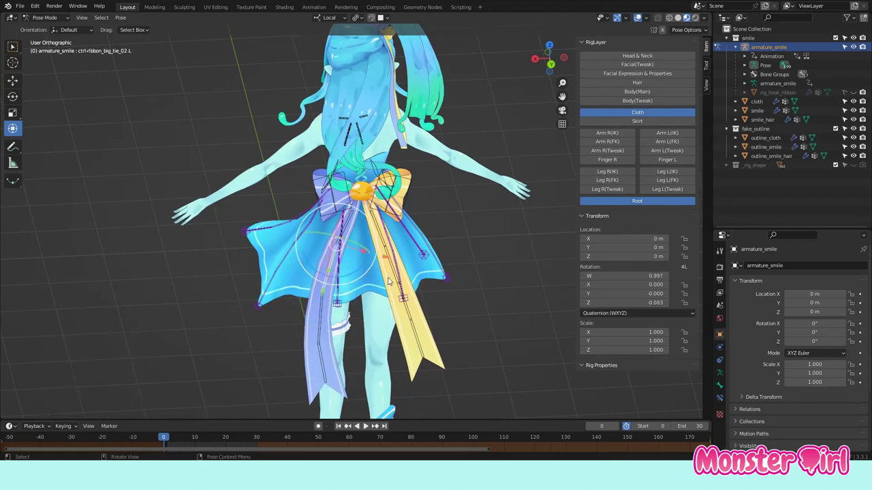
{"action": "left_click", "coordinate": [442, 332]}
{"action": "key", "text": "r"}
{"action": "key", "text": "r"}
Step: Stretch the back bow and rotate the side ribbon tie
{"action": "mouse_move", "coordinate": [442, 330]}
{"action": "middle_mouse_down"}
{"action": "mouse_move", "coordinate": [409, 293]}
{"action": "mouse_move", "coordinate": [429, 252]}
{"action": "middle_mouse_up"}
{"action": "left_click", "coordinate": [429, 246]}
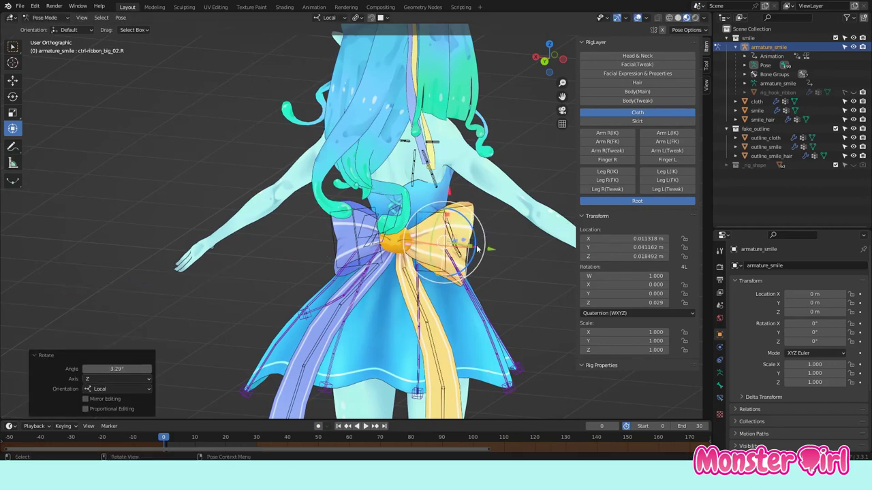
{"action": "left_click", "coordinate": [479, 254]}
{"action": "middle_click_drag", "start_coordinate": [479, 254], "coordinate": [346, 241]}
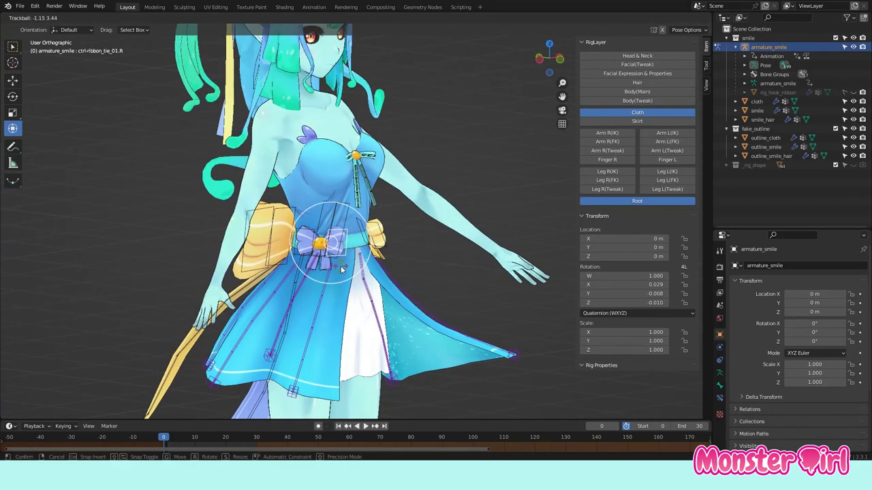
{"action": "left_click", "coordinate": [351, 241]}
{"action": "middle_click_drag", "start_coordinate": [351, 241], "coordinate": [361, 268]}
Step: Rotate the chest ribbon on its local X axis, then clear the strand's rotation
{"action": "scroll", "coordinate": [362, 268], "scroll_direction": "up", "scroll_amount": 5}
{"action": "left_click", "coordinate": [387, 212]}
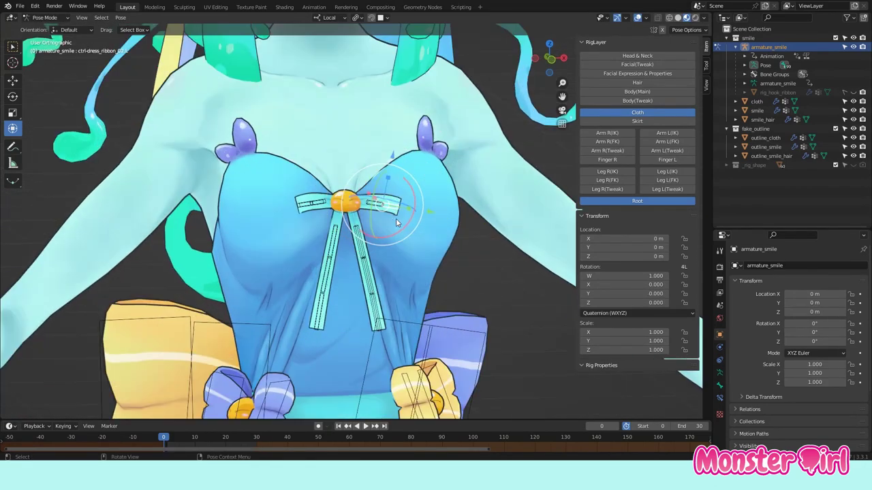
{"action": "key", "text": "r"}
{"action": "key", "text": "x"}
{"action": "left_click", "coordinate": [417, 210]}
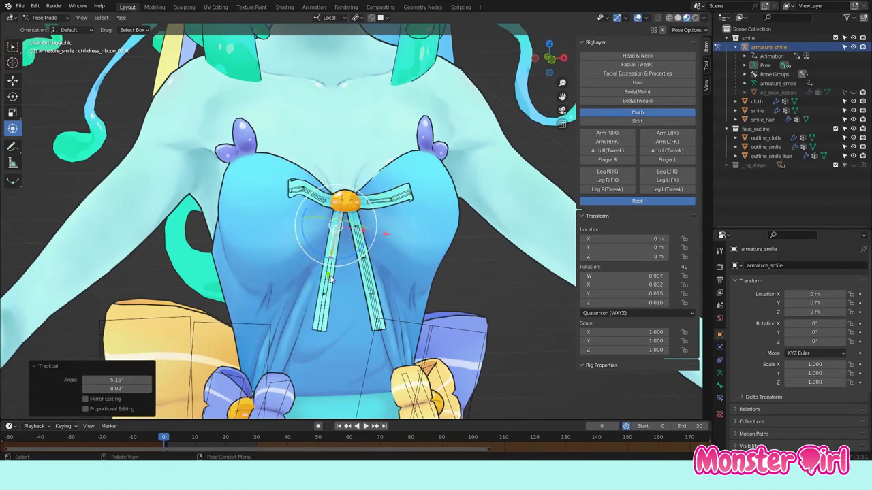
{"action": "key", "text": "Escape"}
Step: Move the ribbon strand, clear its position with Alt+G, and turn the chest ribbon slightly
{"action": "key", "text": "alt+r"}
{"action": "key", "text": "g"}
{"action": "left_click", "coordinate": [327, 328]}
{"action": "key", "text": "alt+g"}
{"action": "key", "text": "r"}
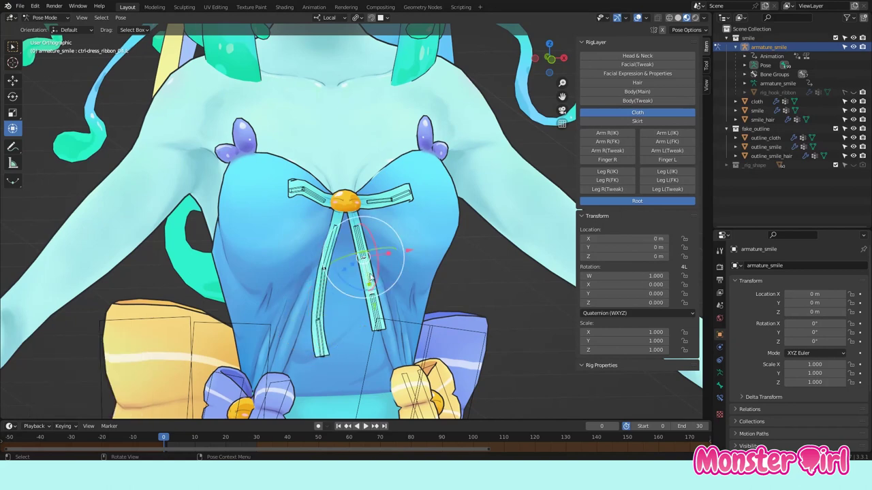
{"action": "left_click", "coordinate": [366, 278]}
{"action": "scroll", "coordinate": [359, 291], "scroll_direction": "down", "scroll_amount": 4}
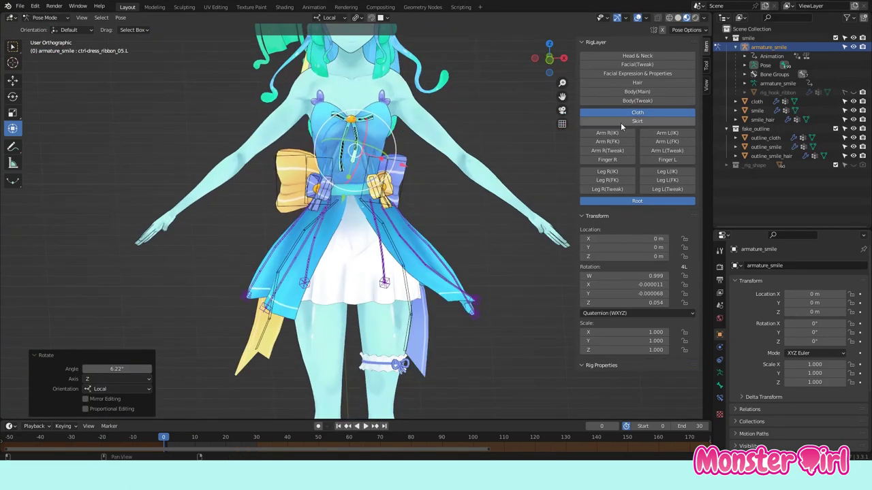
Step: Show the Skirt layer, try rotating an inner skirt control, and move the left skirt strand
{"action": "left_click", "coordinate": [621, 121]}
{"action": "scroll", "coordinate": [464, 223], "scroll_direction": "up", "scroll_amount": 2}
{"action": "left_click", "coordinate": [385, 262]}
{"action": "key", "text": "Escape"}
{"action": "left_click", "coordinate": [385, 320]}
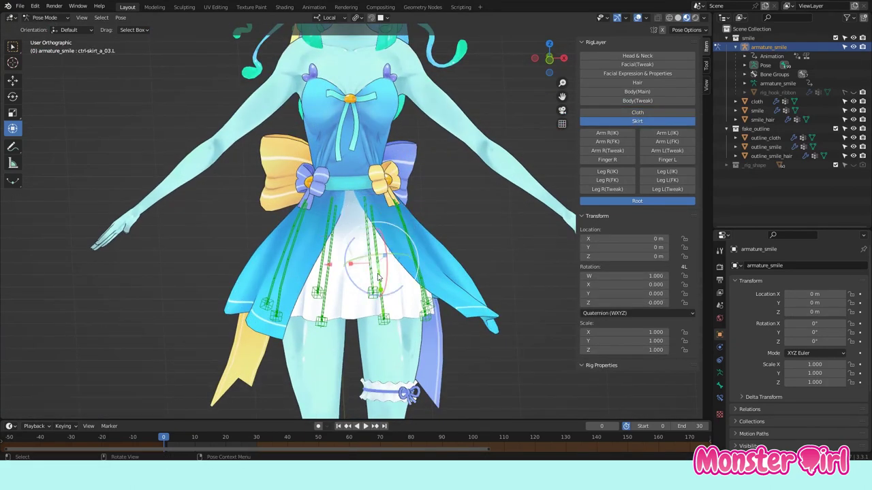
{"action": "key", "text": "alt+r"}
{"action": "key", "text": "g"}
{"action": "left_click", "coordinate": [329, 330]}
Step: Rotate the right skirt strand on local Z, undo it, then hide the Body, Cloth and Skirt layers
{"action": "left_click", "coordinate": [333, 315]}
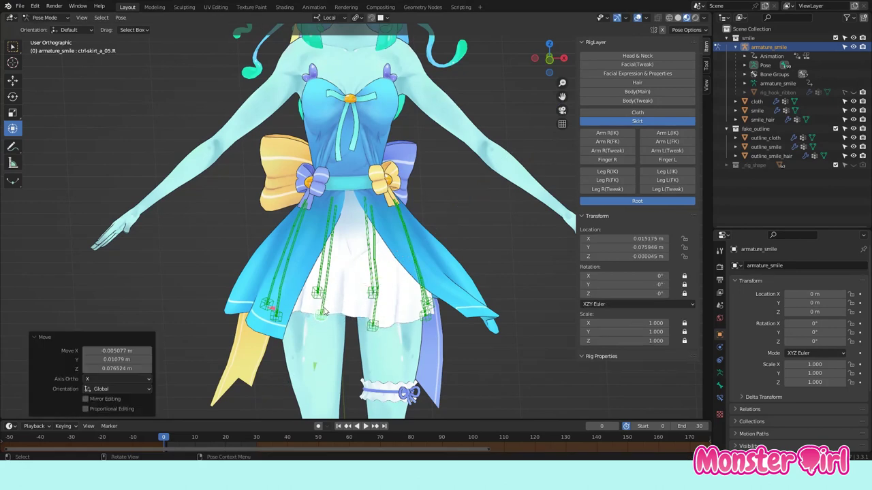
{"action": "key", "text": "r"}
{"action": "key", "text": "z"}
{"action": "key", "text": "z"}
{"action": "left_click", "coordinate": [366, 280]}
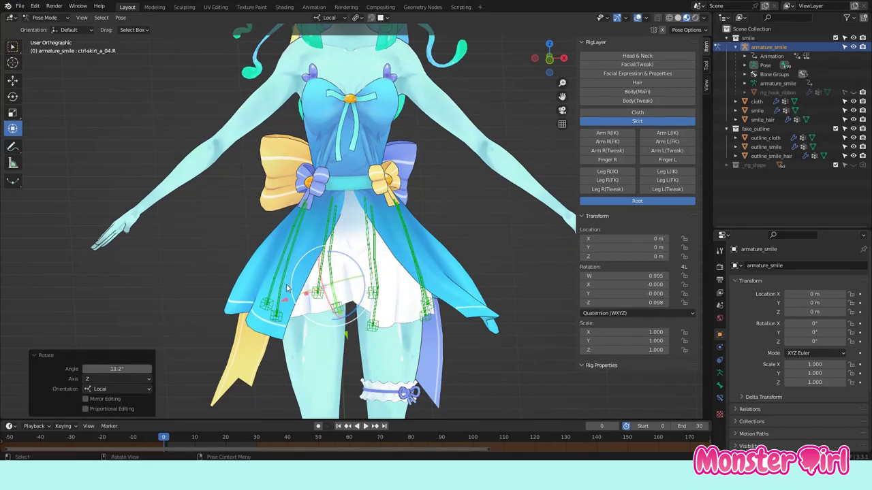
{"action": "scroll", "coordinate": [366, 280], "scroll_direction": "down", "scroll_amount": 2}
{"action": "left_click", "coordinate": [646, 95]}
{"action": "key", "text": "ctrl+z"}
{"action": "middle_click_drag", "start_coordinate": [443, 218], "coordinate": [412, 231]}
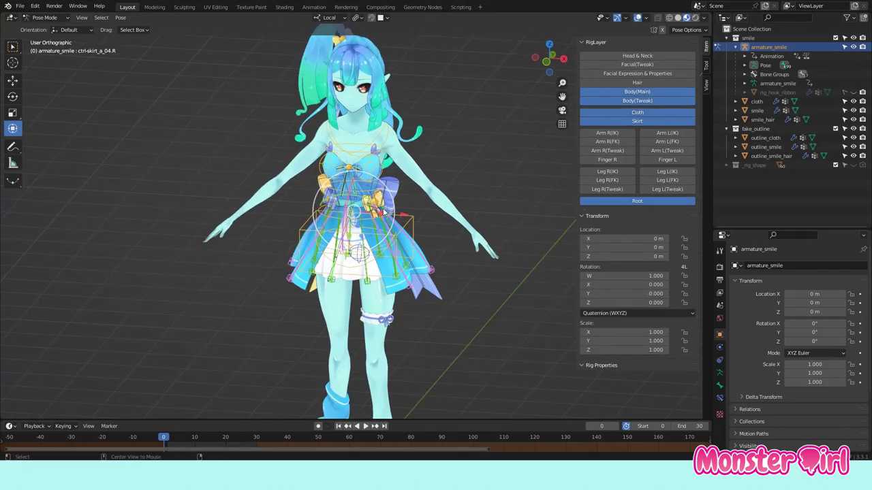
{"action": "left_click_drag", "start_coordinate": [641, 114], "coordinate": [654, 136]}
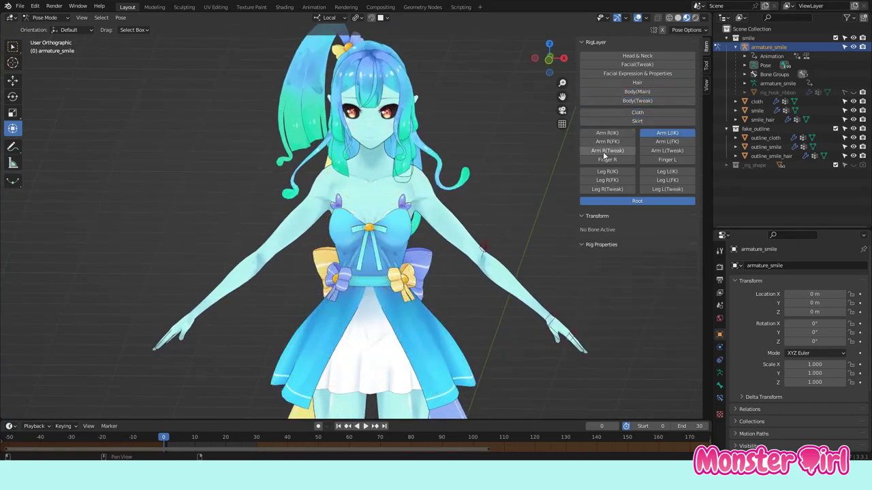
Step: Try moving the left hand IK control, undo it, and show the Facial Expression & Properties controls
{"action": "middle_click_drag", "start_coordinate": [517, 205], "coordinate": [504, 225]}
{"action": "left_click", "coordinate": [496, 284]}
{"action": "left_click_drag", "start_coordinate": [495, 285], "coordinate": [475, 295]}
{"action": "left_click", "coordinate": [640, 73]}
{"action": "key", "text": "ctrl+z"}
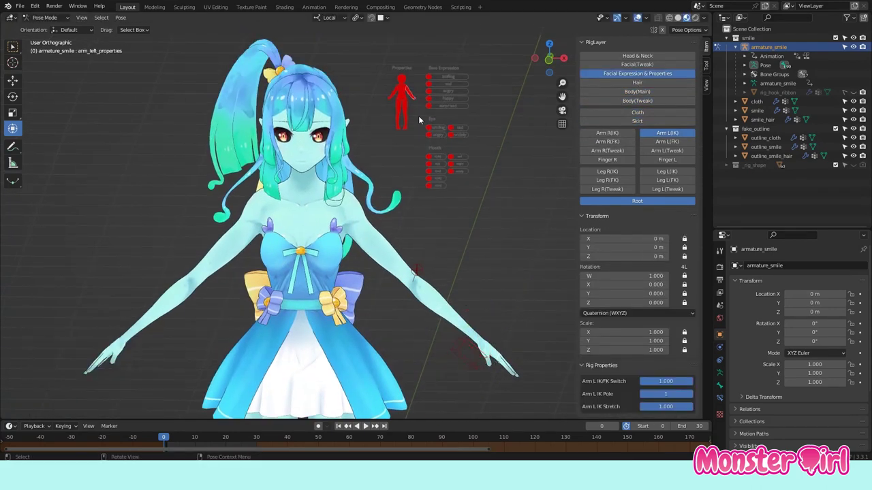
Step: Rotate and move the left hand IK control
{"action": "left_click", "coordinate": [444, 325]}
{"action": "left_click_drag", "start_coordinate": [477, 300], "coordinate": [436, 258]}
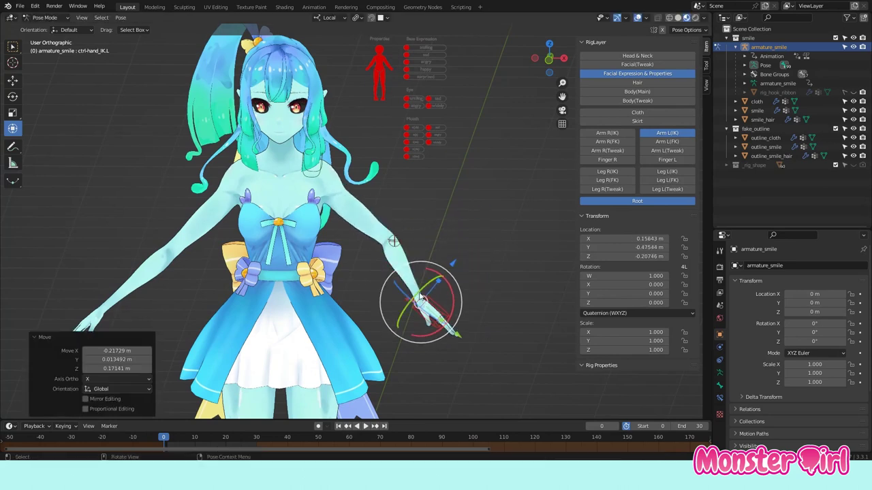
{"action": "middle_click_drag", "start_coordinate": [409, 306], "coordinate": [382, 293]}
{"action": "left_click_drag", "start_coordinate": [418, 331], "coordinate": [356, 287]}
{"action": "middle_click_drag", "start_coordinate": [356, 287], "coordinate": [381, 273]}
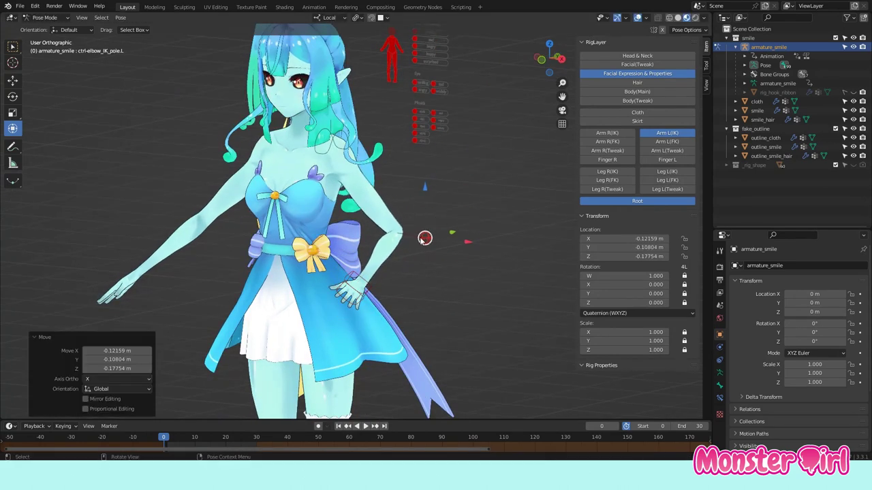
Step: Rotate the left shoulder and rest the left hand on the hip
{"action": "key", "text": "ctrl+z"}
{"action": "left_click", "coordinate": [346, 134]}
{"action": "left_click", "coordinate": [282, 143]}
{"action": "mouse_move", "coordinate": [281, 143]}
{"action": "middle_mouse_down"}
{"action": "mouse_move", "coordinate": [399, 299]}
{"action": "mouse_move", "coordinate": [355, 306]}
{"action": "middle_mouse_up"}
{"action": "left_click", "coordinate": [351, 308]}
{"action": "left_click", "coordinate": [325, 286]}
Step: Show the Arm L(Tweak) controls and move the hand and upper-arm tweak controls
{"action": "left_click", "coordinate": [666, 150]}
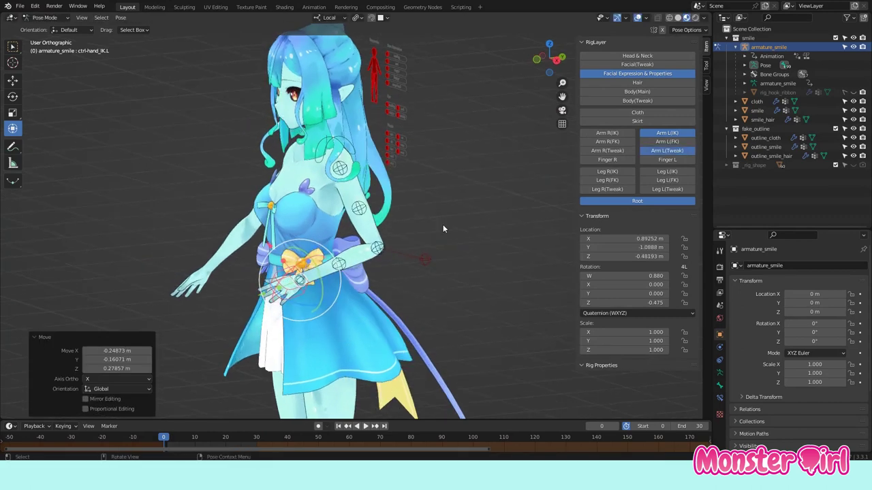
{"action": "scroll", "coordinate": [327, 272], "scroll_direction": "up", "scroll_amount": 3}
{"action": "left_click_drag", "start_coordinate": [320, 273], "coordinate": [379, 249]}
{"action": "scroll", "coordinate": [379, 249], "scroll_direction": "down", "scroll_amount": 2}
{"action": "left_click", "coordinate": [409, 123]}
{"action": "scroll", "coordinate": [408, 122], "scroll_direction": "up", "scroll_amount": 2}
{"action": "key", "text": "g"}
{"action": "left_click", "coordinate": [409, 141]}
{"action": "scroll", "coordinate": [409, 141], "scroll_direction": "down", "scroll_amount": 2}
Step: Select the forearm tweak control, show the Finger L controls, and select the left palm
{"action": "left_click", "coordinate": [470, 300]}
{"action": "middle_click_drag", "start_coordinate": [470, 300], "coordinate": [450, 249]}
{"action": "scroll", "coordinate": [451, 254], "scroll_direction": "up", "scroll_amount": 2}
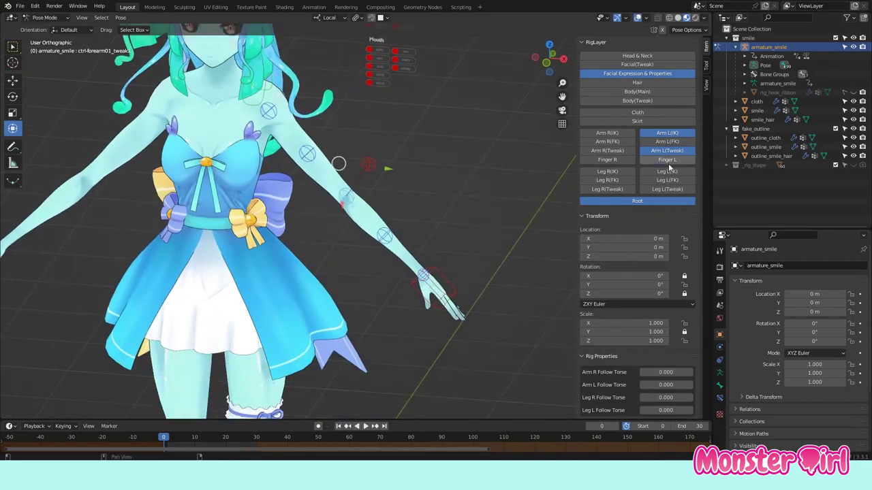
{"action": "left_click", "coordinate": [667, 159]}
{"action": "scroll", "coordinate": [380, 234], "scroll_direction": "up", "scroll_amount": 3}
{"action": "left_click", "coordinate": [347, 209]}
{"action": "mouse_move", "coordinate": [409, 224]}
{"action": "middle_mouse_down"}
{"action": "mouse_move", "coordinate": [347, 209]}
{"action": "mouse_move", "coordinate": [321, 189]}
{"action": "mouse_move", "coordinate": [293, 306]}
{"action": "middle_mouse_up"}
Step: Scale the left thumb and rotate it on its local X axis, then undo the changes
{"action": "left_click", "coordinate": [304, 355]}
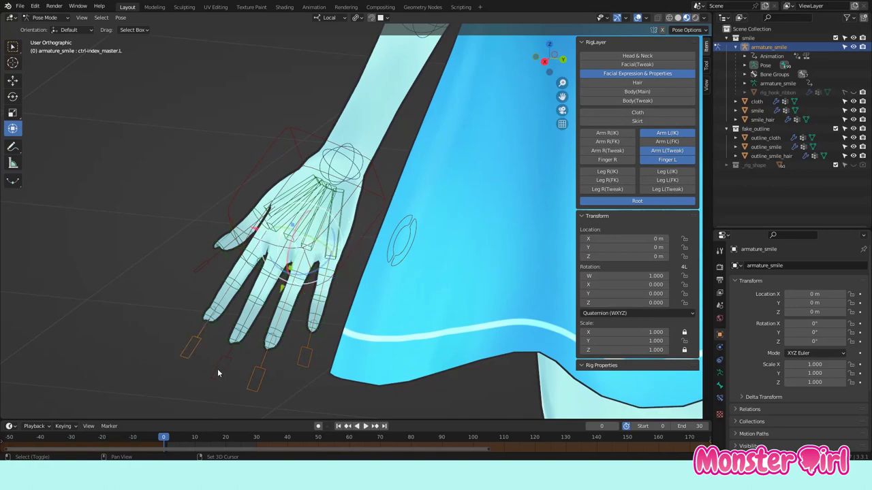
{"action": "middle_click_drag", "start_coordinate": [202, 263], "coordinate": [232, 259], "text": "shift"}
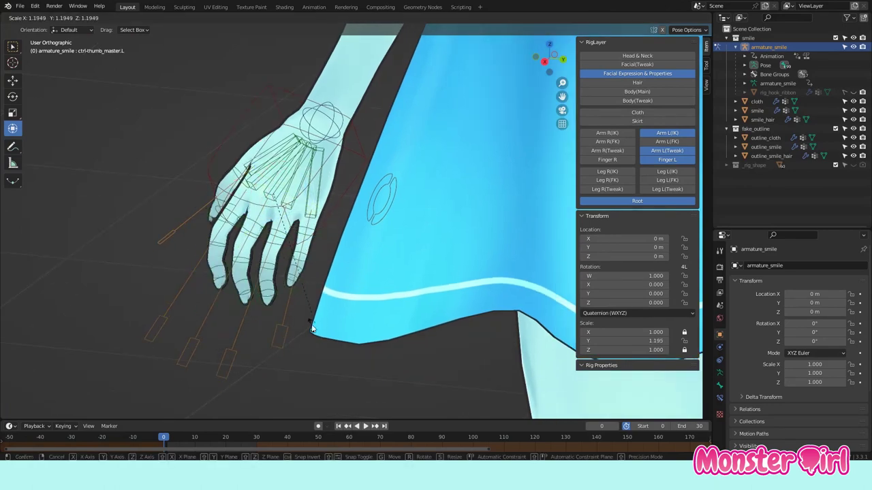
{"action": "left_click", "coordinate": [327, 330]}
{"action": "mouse_move", "coordinate": [328, 330]}
{"action": "middle_mouse_down"}
{"action": "mouse_move", "coordinate": [381, 225]}
{"action": "mouse_move", "coordinate": [443, 203]}
{"action": "mouse_move", "coordinate": [286, 225]}
{"action": "mouse_move", "coordinate": [362, 304]}
{"action": "middle_mouse_up"}
{"action": "key", "text": "r"}
{"action": "key", "text": "x"}
{"action": "left_click", "coordinate": [409, 205]}
{"action": "scroll", "coordinate": [444, 202], "scroll_direction": "down", "scroll_amount": 3}
{"action": "key", "text": "ctrl+z"}
{"action": "key", "text": "ctrl+z"}
{"action": "scroll", "coordinate": [334, 215], "scroll_direction": "up", "scroll_amount": 4}
Step: Pose the index fingertip, the middle thumb joint and the middle finger's second joint
{"action": "left_click", "coordinate": [344, 313]}
{"action": "middle_click_drag", "start_coordinate": [356, 269], "coordinate": [259, 218]}
{"action": "left_click", "coordinate": [235, 187]}
{"action": "mouse_move", "coordinate": [231, 179]}
{"action": "middle_mouse_down"}
{"action": "mouse_move", "coordinate": [212, 201]}
{"action": "mouse_move", "coordinate": [245, 245]}
{"action": "middle_mouse_up"}
{"action": "left_click", "coordinate": [249, 249]}
{"action": "left_click", "coordinate": [248, 252]}
{"action": "mouse_move", "coordinate": [286, 225]}
{"action": "middle_mouse_down"}
{"action": "mouse_move", "coordinate": [471, 211]}
{"action": "mouse_move", "coordinate": [441, 211]}
{"action": "middle_mouse_up"}
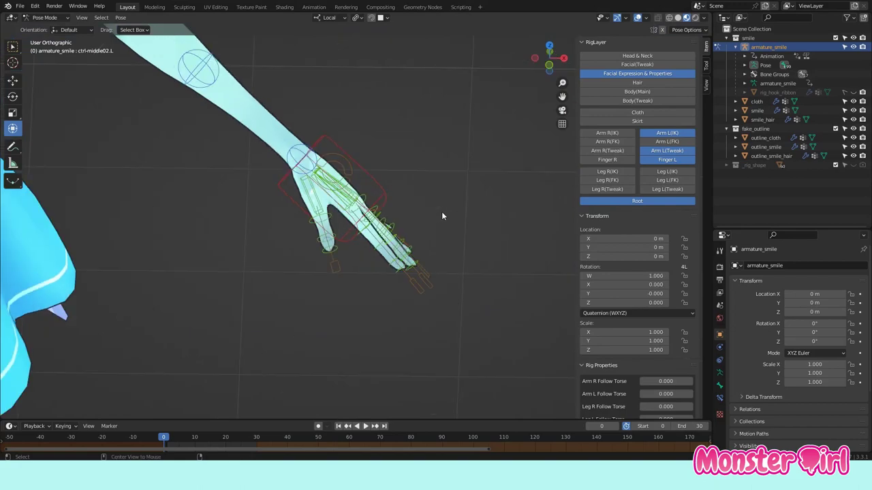
{"action": "scroll", "coordinate": [441, 215], "scroll_direction": "down", "scroll_amount": 5}
Step: Move the left hand IK control, then clear it back to its outstretched rest position
{"action": "left_click", "coordinate": [392, 274]}
{"action": "mouse_move", "coordinate": [401, 258]}
{"action": "middle_mouse_down"}
{"action": "mouse_move", "coordinate": [391, 274]}
{"action": "mouse_move", "coordinate": [361, 286]}
{"action": "middle_mouse_up"}
{"action": "left_click_drag", "start_coordinate": [361, 286], "coordinate": [377, 235]}
{"action": "key", "text": "alt+g"}
{"action": "mouse_move", "coordinate": [377, 235]}
{"action": "middle_mouse_down"}
{"action": "mouse_move", "coordinate": [368, 225]}
{"action": "mouse_move", "coordinate": [382, 200]}
{"action": "middle_mouse_up"}
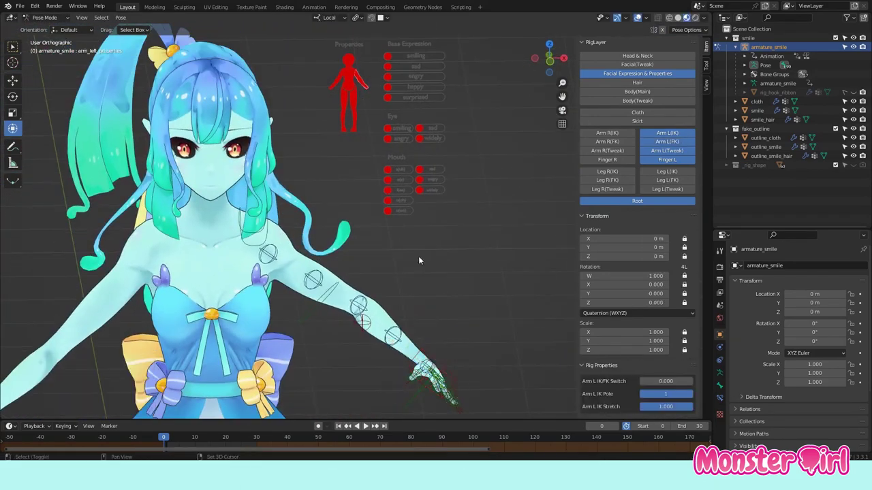
Step: Switch the left arm to FK and bend the FK forearm and hand
{"action": "middle_click_drag", "start_coordinate": [410, 246], "coordinate": [422, 279]}
{"action": "left_click_drag", "start_coordinate": [645, 382], "coordinate": [693, 381]}
{"action": "left_click", "coordinate": [263, 173]}
{"action": "key", "text": "r"}
{"action": "left_click", "coordinate": [286, 205]}
{"action": "mouse_move", "coordinate": [286, 205]}
{"action": "middle_mouse_down"}
{"action": "mouse_move", "coordinate": [318, 247]}
{"action": "mouse_move", "coordinate": [270, 267]}
{"action": "middle_mouse_up"}
{"action": "key", "text": "r"}
{"action": "left_click", "coordinate": [318, 246]}
{"action": "left_click", "coordinate": [270, 267]}
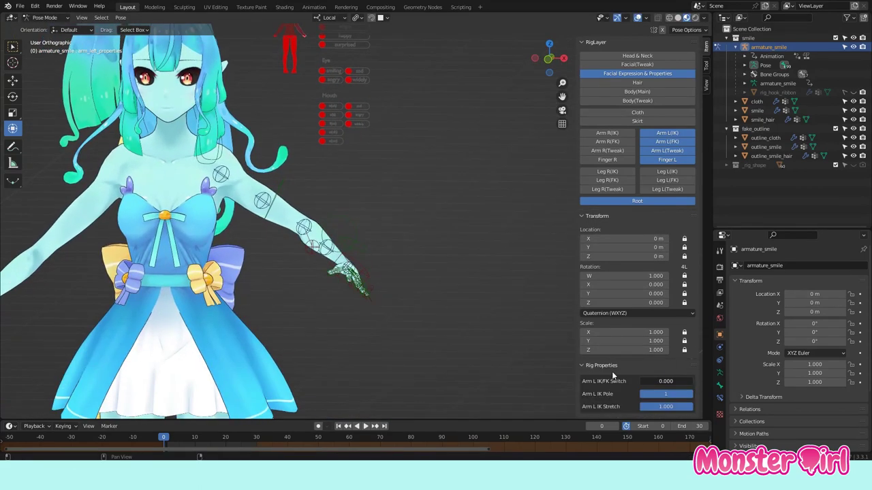
Step: Return the left arm to IK, move the hand IK target and rotate the upper arm
{"action": "left_click_drag", "start_coordinate": [644, 381], "coordinate": [600, 383]}
{"action": "middle_click_drag", "start_coordinate": [436, 320], "coordinate": [382, 307]}
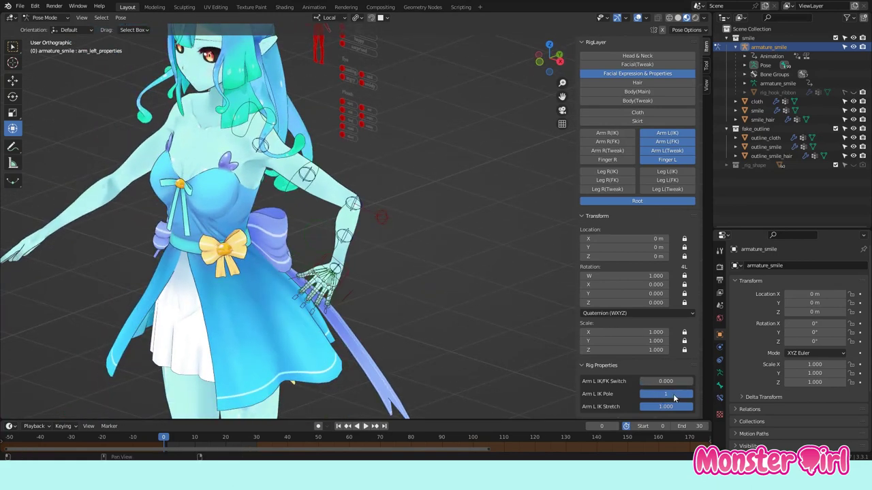
{"action": "middle_click_drag", "start_coordinate": [436, 273], "coordinate": [382, 259]}
{"action": "left_click", "coordinate": [333, 276]}
{"action": "middle_click_drag", "start_coordinate": [381, 204], "coordinate": [327, 121]}
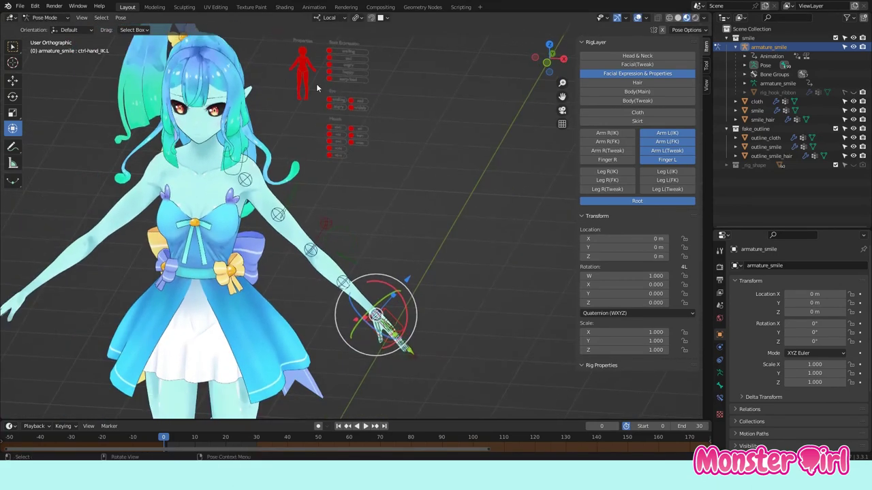
{"action": "left_click", "coordinate": [327, 257]}
{"action": "mouse_move", "coordinate": [358, 263]}
{"action": "middle_mouse_down"}
{"action": "mouse_move", "coordinate": [309, 244]}
{"action": "mouse_move", "coordinate": [369, 269]}
{"action": "middle_mouse_up"}
{"action": "left_click", "coordinate": [317, 249]}
Step: Turn on Arm L IK Stretch and hide the left arm and finger control layers
{"action": "scroll", "coordinate": [376, 235], "scroll_direction": "down", "scroll_amount": 2}
{"action": "scroll", "coordinate": [409, 306], "scroll_direction": "up", "scroll_amount": 2}
{"action": "left_click", "coordinate": [417, 320]}
{"action": "left_click", "coordinate": [333, 238]}
{"action": "middle_click_drag", "start_coordinate": [368, 204], "coordinate": [425, 234]}
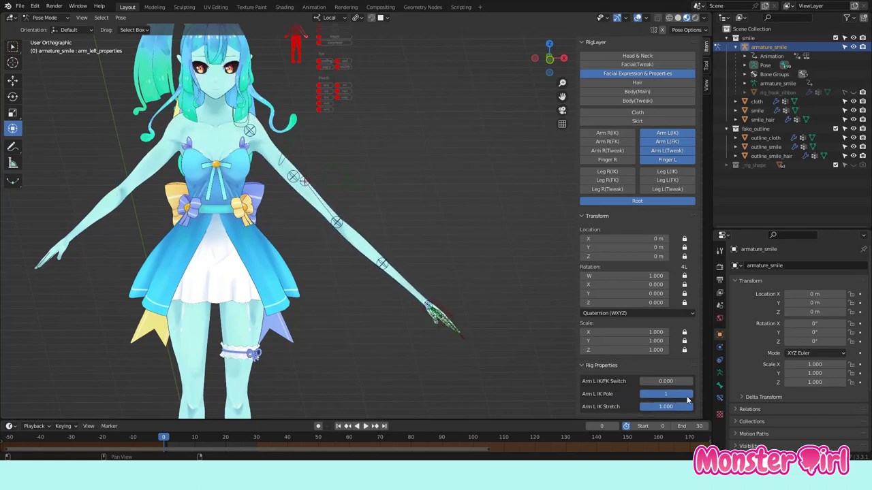
{"action": "left_click_drag", "start_coordinate": [646, 407], "coordinate": [688, 406]}
{"action": "mouse_move", "coordinate": [476, 307]}
{"action": "middle_mouse_down"}
{"action": "mouse_move", "coordinate": [439, 282]}
{"action": "mouse_move", "coordinate": [426, 296]}
{"action": "middle_mouse_up"}
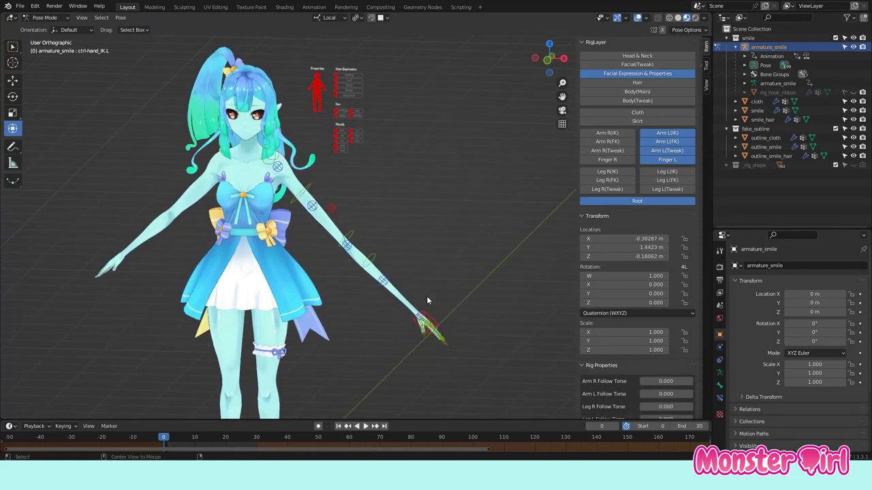
{"action": "left_click_drag", "start_coordinate": [668, 133], "coordinate": [677, 160]}
Step: Raise the left foot IK control and swing the knee pole to the side
{"action": "scroll", "coordinate": [453, 251], "scroll_direction": "up", "scroll_amount": 2}
{"action": "middle_click_drag", "start_coordinate": [453, 272], "coordinate": [443, 150], "text": "shift"}
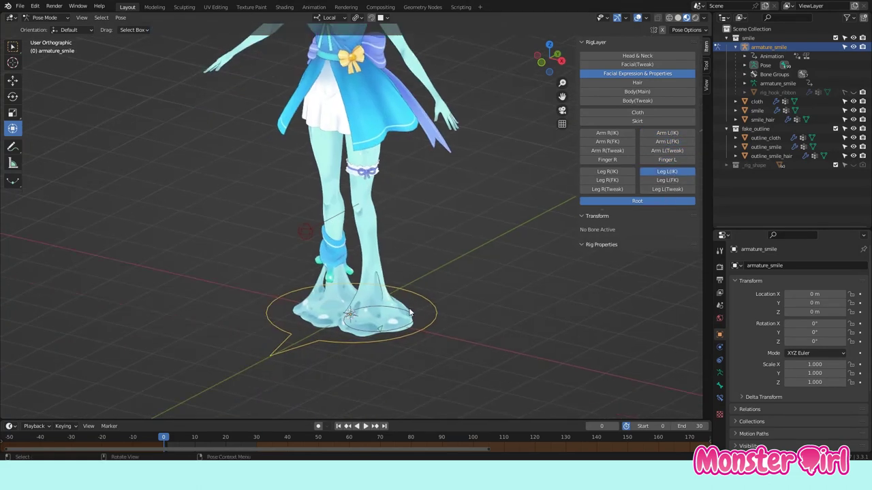
{"action": "left_click", "coordinate": [456, 344]}
{"action": "middle_click_drag", "start_coordinate": [456, 344], "coordinate": [416, 320]}
{"action": "left_click_drag", "start_coordinate": [415, 321], "coordinate": [407, 268]}
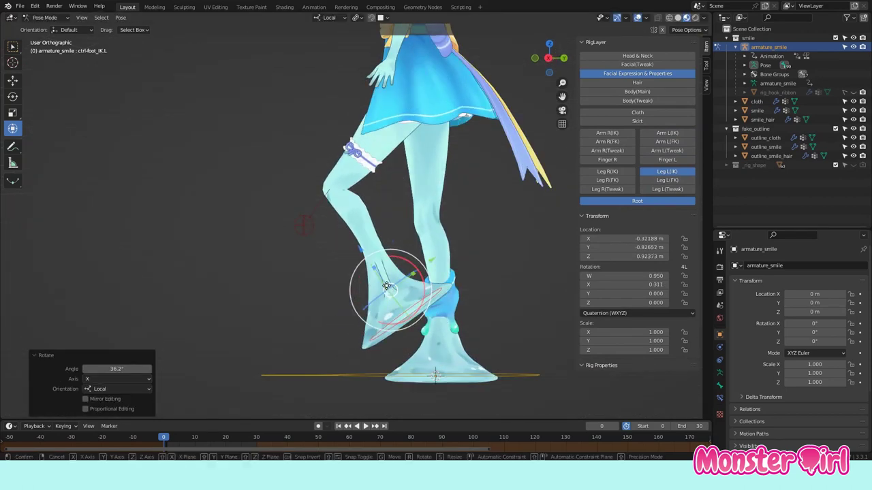
{"action": "left_click", "coordinate": [304, 225]}
{"action": "key", "text": "g"}
{"action": "mouse_move", "coordinate": [304, 226]}
{"action": "middle_mouse_down"}
{"action": "mouse_move", "coordinate": [279, 175]}
{"action": "mouse_move", "coordinate": [224, 204]}
{"action": "middle_mouse_up"}
{"action": "left_click", "coordinate": [279, 175]}
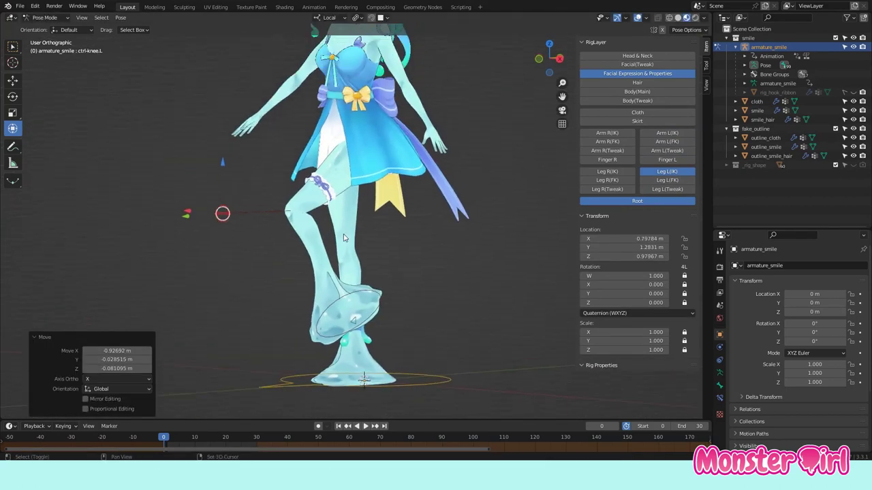
Step: Show the left leg tweak controls and move the thigh and foot tweak bones
{"action": "left_click", "coordinate": [668, 189]}
{"action": "left_click", "coordinate": [329, 190]}
{"action": "key", "text": "g"}
{"action": "left_click", "coordinate": [329, 191]}
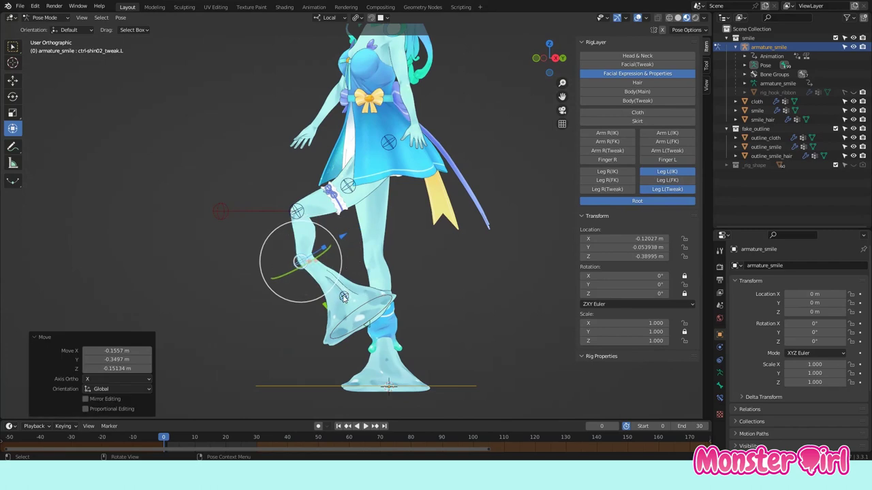
{"action": "left_click", "coordinate": [348, 302]}
{"action": "left_click", "coordinate": [355, 311]}
{"action": "mouse_move", "coordinate": [355, 311]}
{"action": "middle_mouse_down"}
{"action": "mouse_move", "coordinate": [414, 289]}
{"action": "mouse_move", "coordinate": [369, 319]}
{"action": "mouse_move", "coordinate": [330, 298]}
{"action": "mouse_move", "coordinate": [312, 333]}
{"action": "mouse_move", "coordinate": [281, 314]}
{"action": "mouse_move", "coordinate": [374, 299]}
{"action": "middle_mouse_up"}
{"action": "left_click", "coordinate": [312, 333]}
{"action": "left_click", "coordinate": [314, 341]}
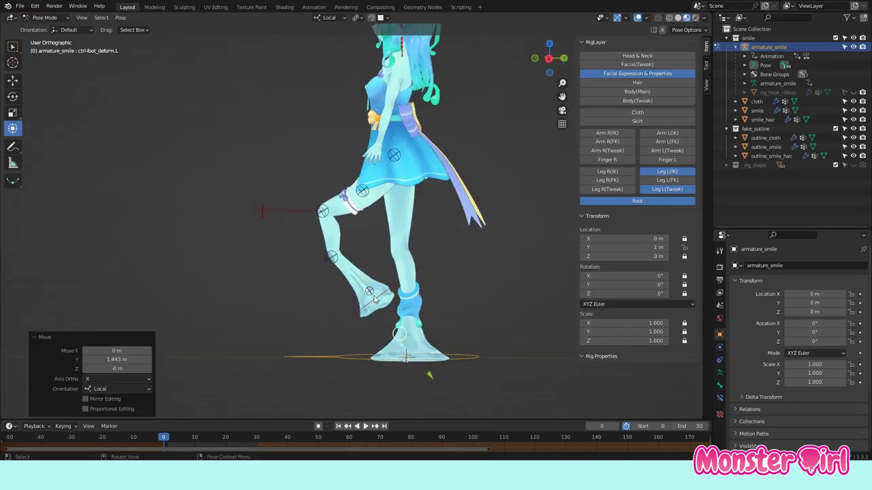
Step: Try a Y-locked foot tweak move, cancel it, then raise the foot IK control again
{"action": "left_click", "coordinate": [388, 319]}
{"action": "key", "text": "g"}
{"action": "key", "text": "y"}
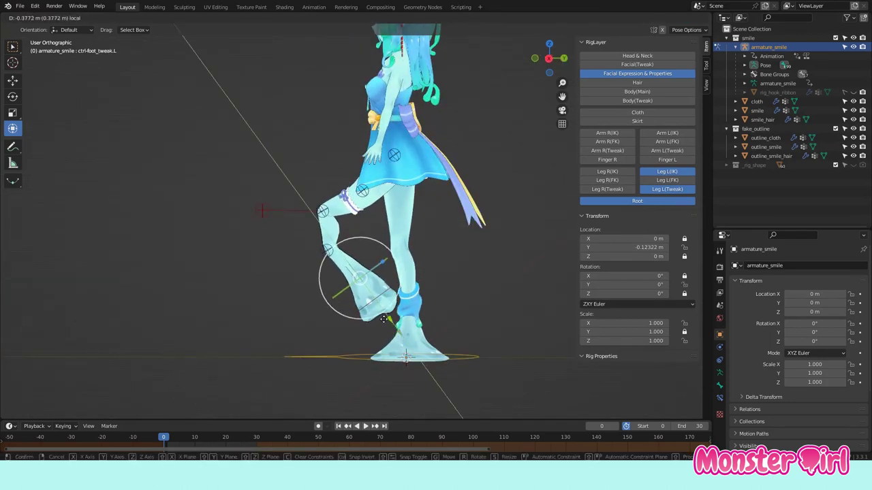
{"action": "right_click", "coordinate": [380, 318]}
{"action": "middle_click_drag", "start_coordinate": [379, 318], "coordinate": [436, 347]}
{"action": "left_click", "coordinate": [436, 347]}
{"action": "key", "text": "g"}
{"action": "left_click", "coordinate": [418, 308]}
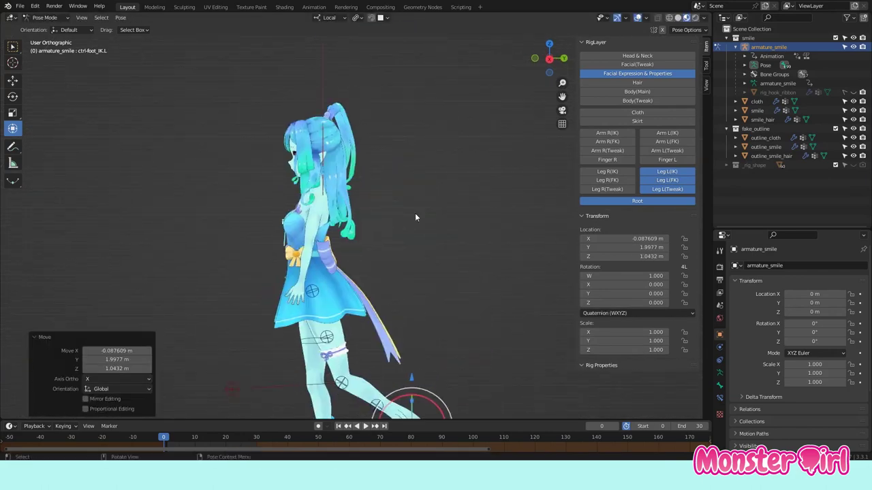
Step: Shift the properties control beside the red figure, then reset its position with Alt+G
{"action": "middle_click_drag", "start_coordinate": [418, 308], "coordinate": [352, 218]}
{"action": "scroll", "coordinate": [352, 218], "scroll_direction": "up", "scroll_amount": 3}
{"action": "scroll", "coordinate": [353, 219], "scroll_direction": "up", "scroll_amount": 3}
{"action": "left_click", "coordinate": [353, 116]}
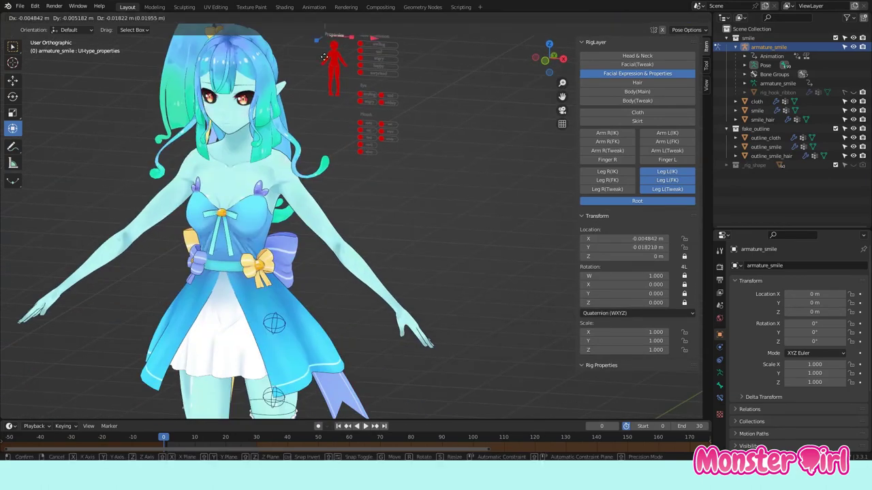
{"action": "left_click_drag", "start_coordinate": [353, 116], "coordinate": [389, 153]}
{"action": "key", "text": "alt+g"}
Step: Rotate the left leg's FK thigh, shin and foot controls
{"action": "left_click", "coordinate": [658, 363]}
{"action": "mouse_move", "coordinate": [659, 362]}
{"action": "middle_mouse_down"}
{"action": "mouse_move", "coordinate": [281, 152]}
{"action": "mouse_move", "coordinate": [205, 204]}
{"action": "middle_mouse_up"}
{"action": "key", "text": "r"}
{"action": "left_click", "coordinate": [170, 238]}
{"action": "middle_click_drag", "start_coordinate": [170, 238], "coordinate": [245, 286]}
{"action": "left_click", "coordinate": [245, 286]}
{"action": "key", "text": "r"}
{"action": "left_click", "coordinate": [315, 240]}
{"action": "left_click", "coordinate": [294, 325]}
{"action": "left_click", "coordinate": [311, 315]}
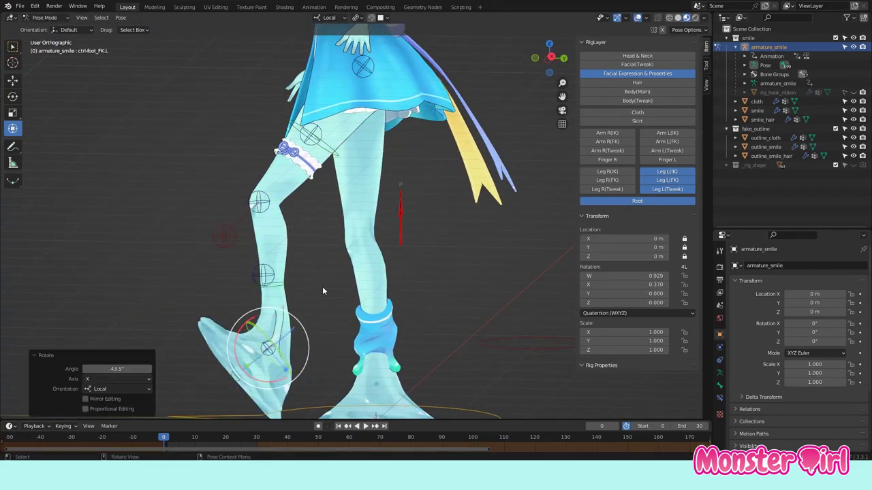
{"action": "middle_click_drag", "start_coordinate": [311, 314], "coordinate": [422, 272]}
Step: Switch the left leg back to IK and set Leg L IK Pole to 0, undoing a test thigh rotation
{"action": "left_click", "coordinate": [469, 245]}
{"action": "left_click_drag", "start_coordinate": [665, 381], "coordinate": [619, 367]}
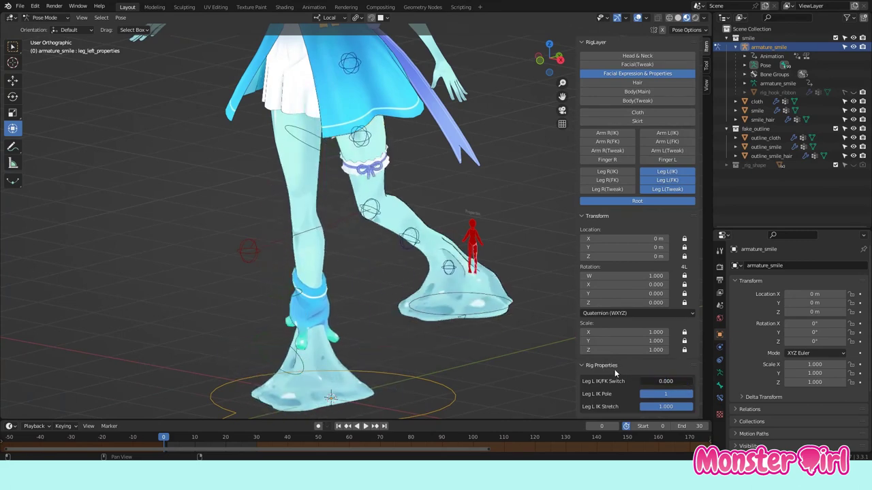
{"action": "middle_click_drag", "start_coordinate": [409, 204], "coordinate": [381, 225]}
{"action": "left_click_drag", "start_coordinate": [665, 393], "coordinate": [618, 392]}
{"action": "middle_click_drag", "start_coordinate": [384, 191], "coordinate": [383, 232], "text": "shift"}
{"action": "key", "text": "r"}
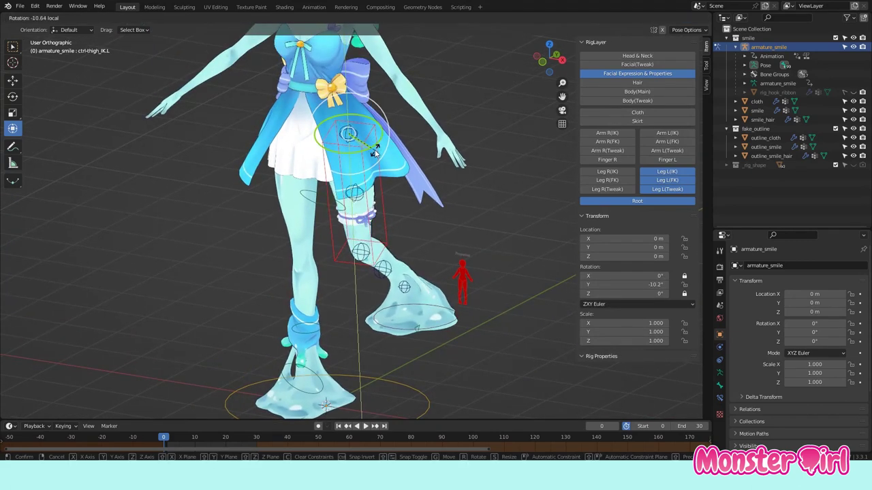
{"action": "left_click", "coordinate": [361, 146]}
{"action": "middle_click_drag", "start_coordinate": [361, 147], "coordinate": [359, 141]}
{"action": "key", "text": "Escape"}
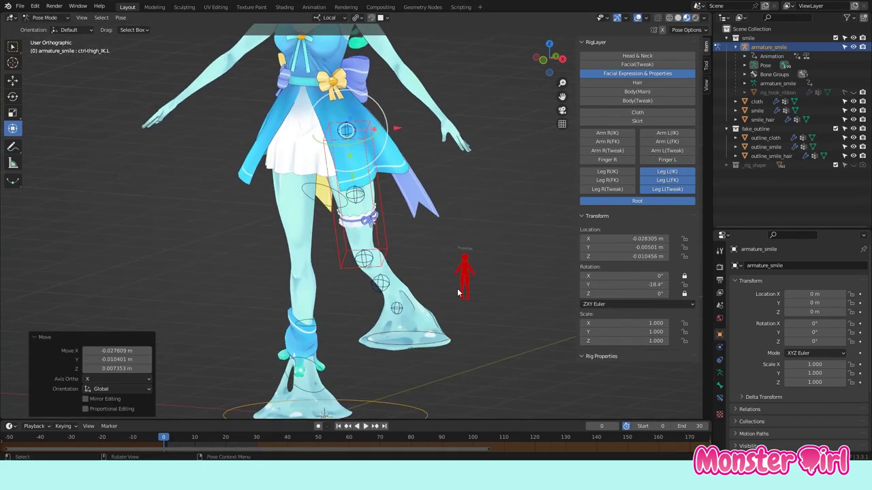
{"action": "key", "text": "ctrl+z"}
{"action": "key", "text": "ctrl+z"}
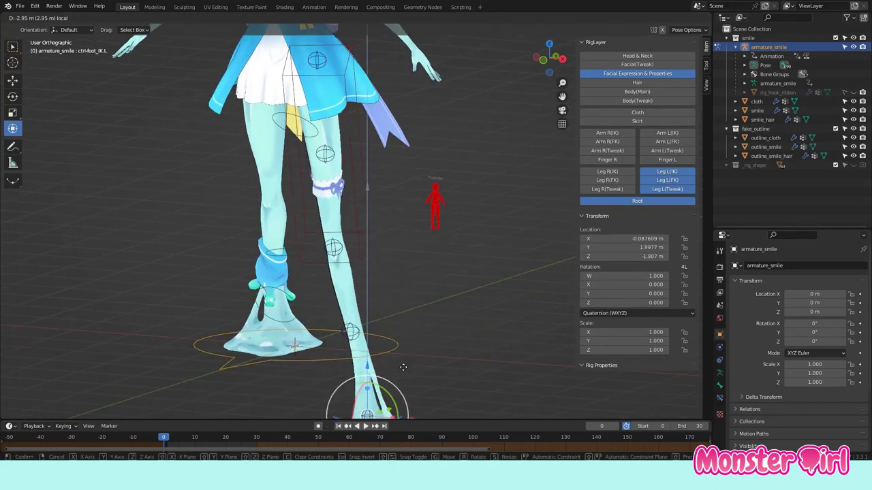
Step: Set Leg L IK Stretch to 0.378 and view the character from the front
{"action": "left_click_drag", "start_coordinate": [676, 406], "coordinate": [647, 393]}
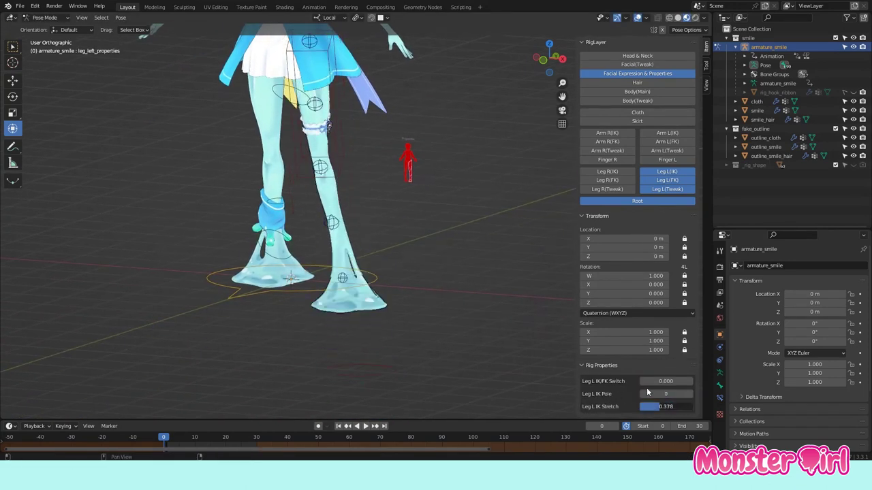
{"action": "middle_click_drag", "start_coordinate": [453, 256], "coordinate": [431, 231]}
{"action": "scroll", "coordinate": [432, 232], "scroll_direction": "down", "scroll_amount": 3}
{"action": "scroll", "coordinate": [408, 300], "scroll_direction": "up", "scroll_amount": 4}
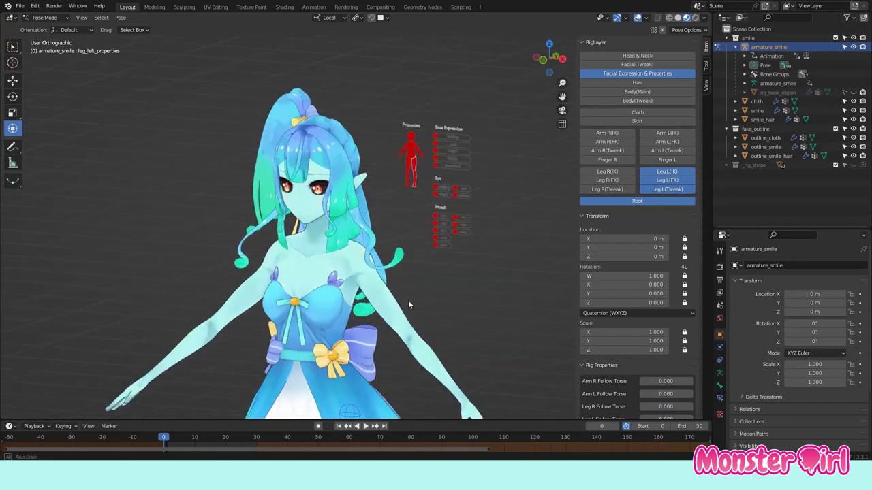
Step: Preview the smiling, angry and widely eye shapes
{"action": "middle_click_drag", "start_coordinate": [408, 300], "coordinate": [422, 283], "text": "shift"}
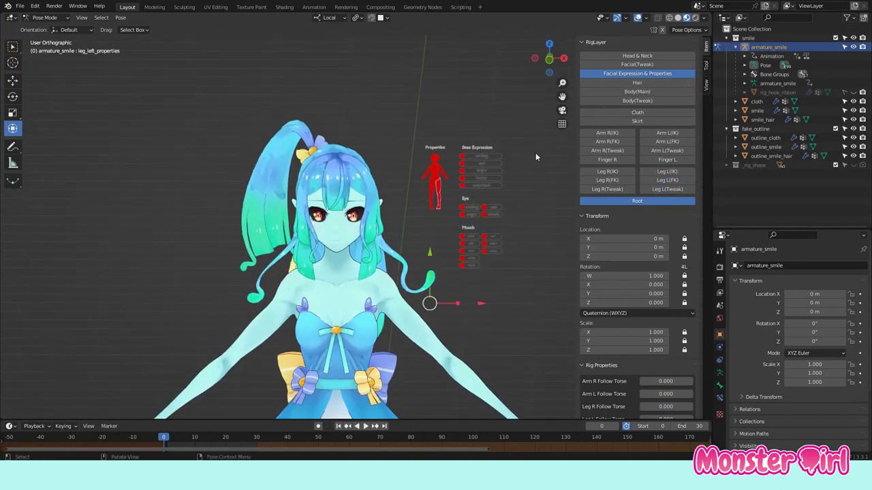
{"action": "scroll", "coordinate": [484, 243], "scroll_direction": "up", "scroll_amount": 3}
{"action": "left_click", "coordinate": [388, 265]}
{"action": "scroll", "coordinate": [414, 271], "scroll_direction": "up", "scroll_amount": 3}
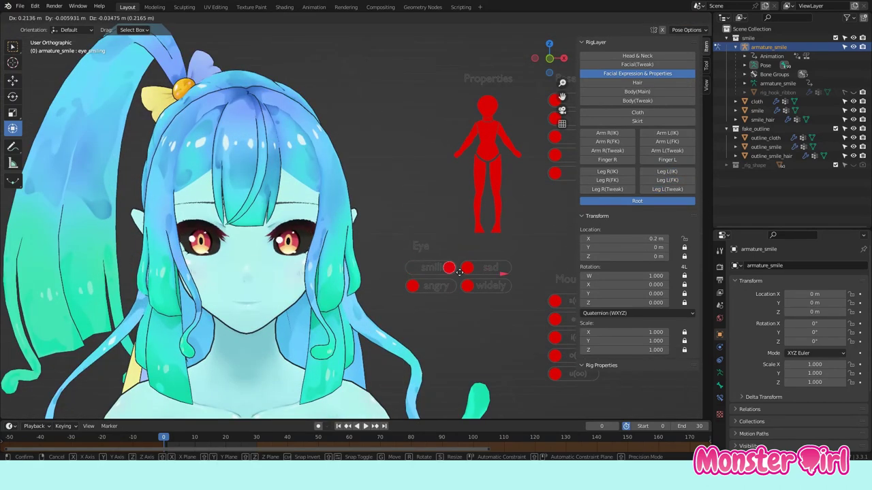
{"action": "left_click", "coordinate": [387, 286]}
{"action": "left_click", "coordinate": [466, 286]}
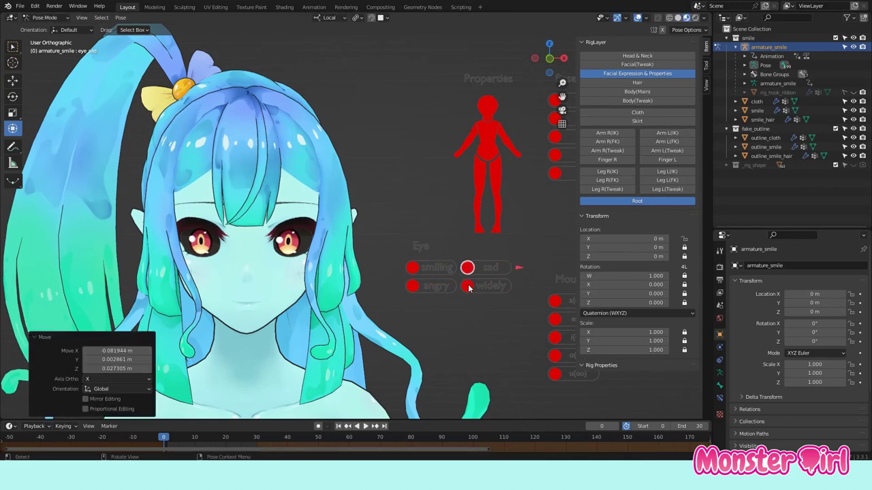
{"action": "key", "text": "g"}
{"action": "right_click", "coordinate": [502, 286]}
Step: Preview the a(ah), o(oh) and u(oo) mouth shapes, cancelling each back to rest
{"action": "left_click", "coordinate": [437, 256]}
{"action": "left_click", "coordinate": [416, 237]}
{"action": "left_click", "coordinate": [407, 248]}
{"action": "key", "text": "g"}
{"action": "right_click", "coordinate": [443, 252]}
{"action": "left_click", "coordinate": [407, 267]}
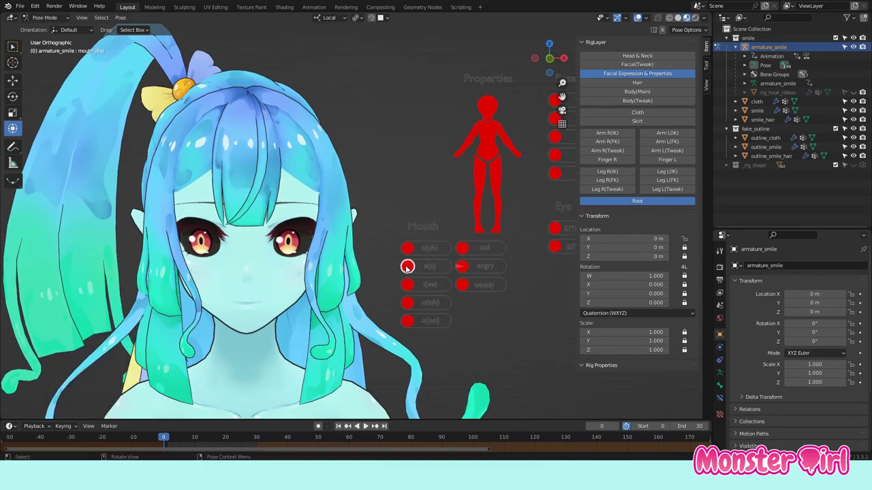
{"action": "left_click", "coordinate": [407, 303]}
{"action": "right_click", "coordinate": [455, 327]}
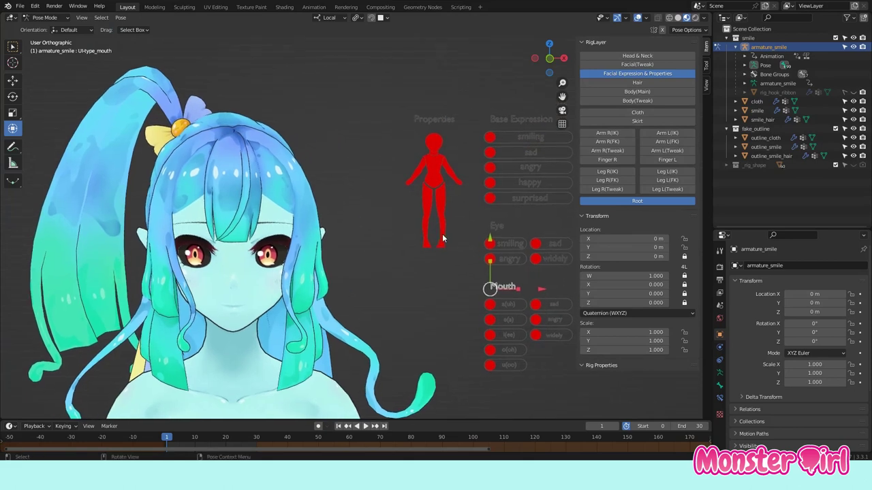
Step: Move the Base Expression board beside the face and preview sad, angry and surprised expressions
{"action": "left_click_drag", "start_coordinate": [490, 124], "coordinate": [353, 238]}
{"action": "mouse_move", "coordinate": [447, 260]}
{"action": "left_mouse_down"}
{"action": "mouse_move", "coordinate": [352, 251]}
{"action": "mouse_move", "coordinate": [363, 267]}
{"action": "left_mouse_up"}
{"action": "right_click", "coordinate": [388, 268]}
{"action": "left_click", "coordinate": [352, 281]}
{"action": "left_click_drag", "start_coordinate": [439, 288], "coordinate": [342, 280]}
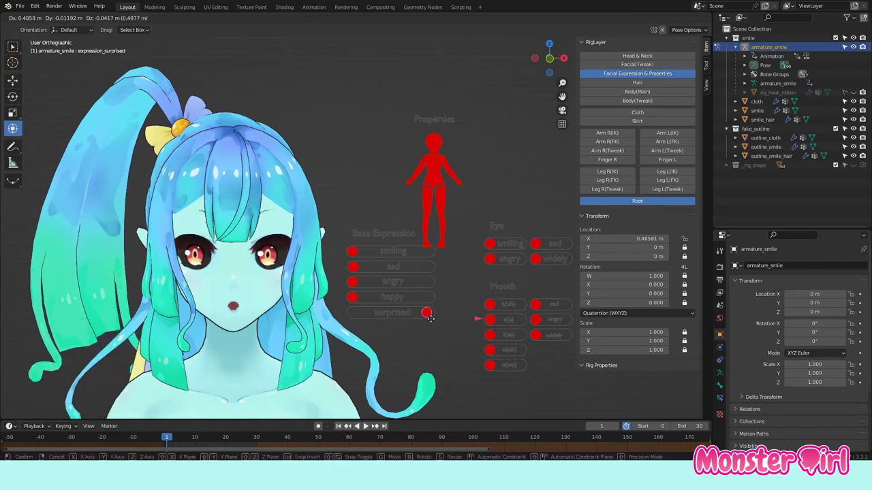
{"action": "right_click", "coordinate": [436, 319]}
{"action": "left_click", "coordinate": [373, 238]}
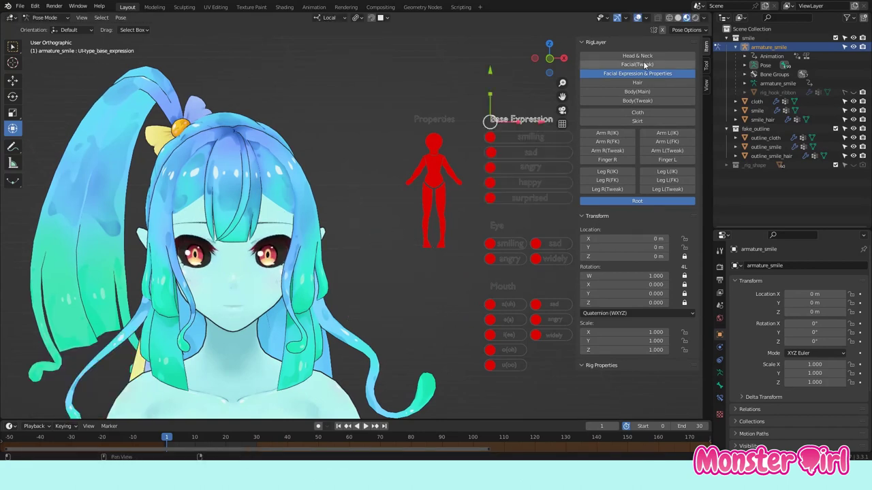
Step: Show the facial tweak controls and adjust the upper and lower eyelids vertically
{"action": "left_click", "coordinate": [637, 64]}
{"action": "scroll", "coordinate": [360, 223], "scroll_direction": "up", "scroll_amount": 4}
{"action": "left_click", "coordinate": [360, 223]}
{"action": "scroll", "coordinate": [360, 223], "scroll_direction": "up", "scroll_amount": 2}
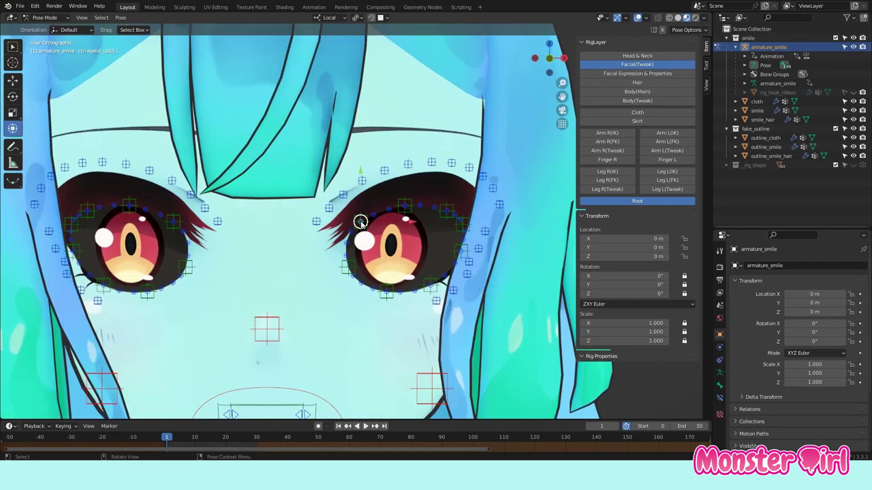
{"action": "left_click", "coordinate": [406, 225]}
{"action": "left_click", "coordinate": [432, 285]}
{"action": "key", "text": "g"}
{"action": "key", "text": "y"}
{"action": "left_click", "coordinate": [432, 224]}
{"action": "scroll", "coordinate": [432, 224], "scroll_direction": "down", "scroll_amount": 3}
{"action": "scroll", "coordinate": [432, 224], "scroll_direction": "up", "scroll_amount": 3}
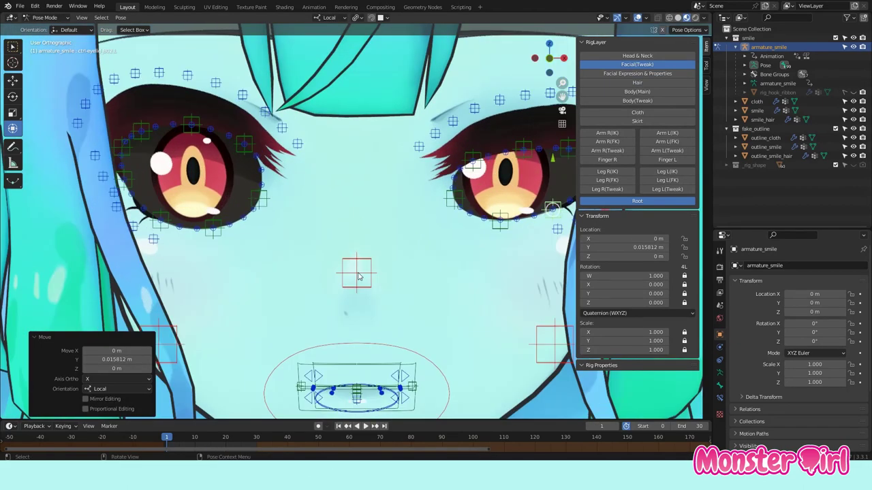
Step: Frame the view on the nose control and nudge the nose
{"action": "left_click_drag", "start_coordinate": [350, 272], "coordinate": [355, 276]}
{"action": "mouse_move", "coordinate": [354, 276]}
{"action": "middle_mouse_down"}
{"action": "mouse_move", "coordinate": [375, 284]}
{"action": "mouse_move", "coordinate": [224, 238]}
{"action": "middle_mouse_up"}
{"action": "key", "text": "grave"}
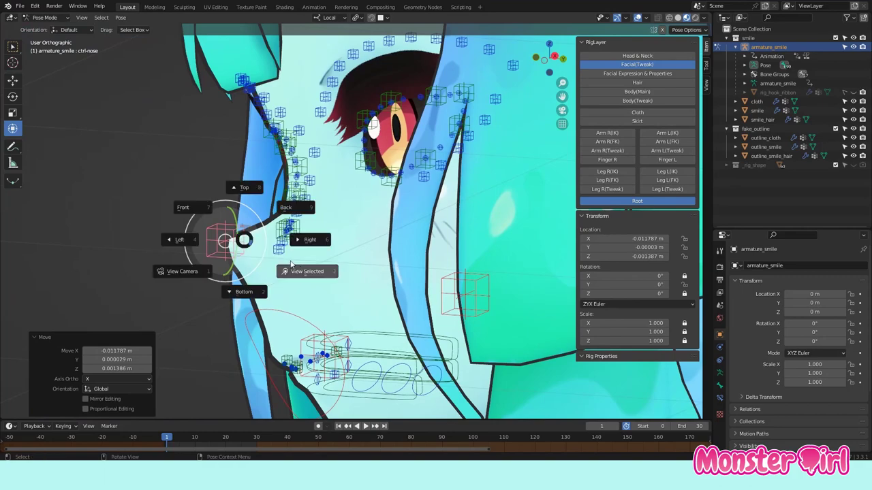
{"action": "left_click", "coordinate": [307, 271]}
{"action": "key", "text": "g"}
{"action": "left_click", "coordinate": [366, 198]}
{"action": "middle_click_drag", "start_coordinate": [366, 198], "coordinate": [354, 259]}
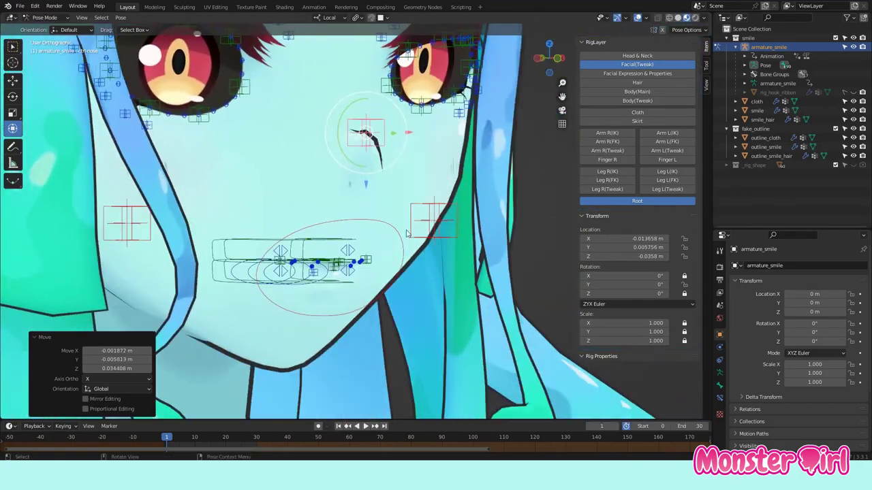
Step: Raise the upper lip along its local Y axis and select the upper teeth control
{"action": "left_click", "coordinate": [368, 247]}
{"action": "key", "text": "g"}
{"action": "key", "text": "y"}
{"action": "left_click", "coordinate": [377, 257]}
{"action": "left_click", "coordinate": [429, 254]}
Step: Tilt the tongue controls about the X axis to push the tongue out
{"action": "left_click", "coordinate": [360, 252]}
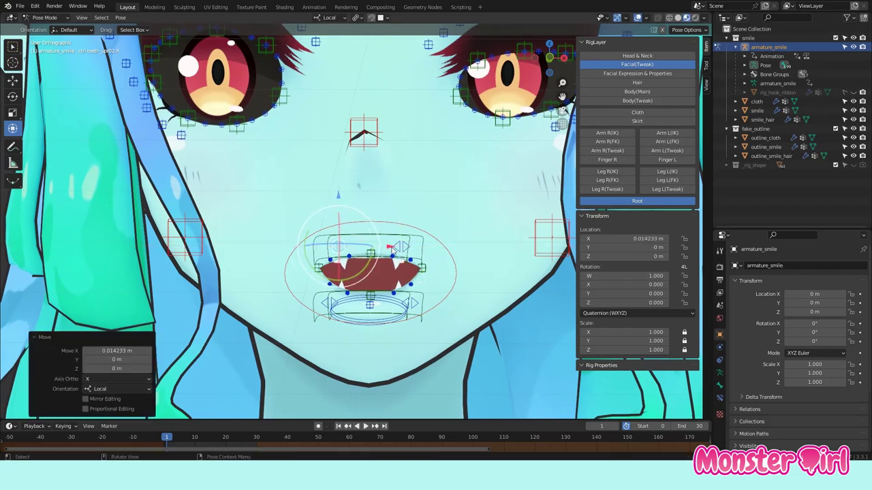
{"action": "middle_click_drag", "start_coordinate": [360, 252], "coordinate": [499, 256]}
{"action": "middle_click_drag", "start_coordinate": [454, 268], "coordinate": [494, 280]}
{"action": "left_click", "coordinate": [470, 273]}
{"action": "left_click_drag", "start_coordinate": [493, 280], "coordinate": [477, 293]}
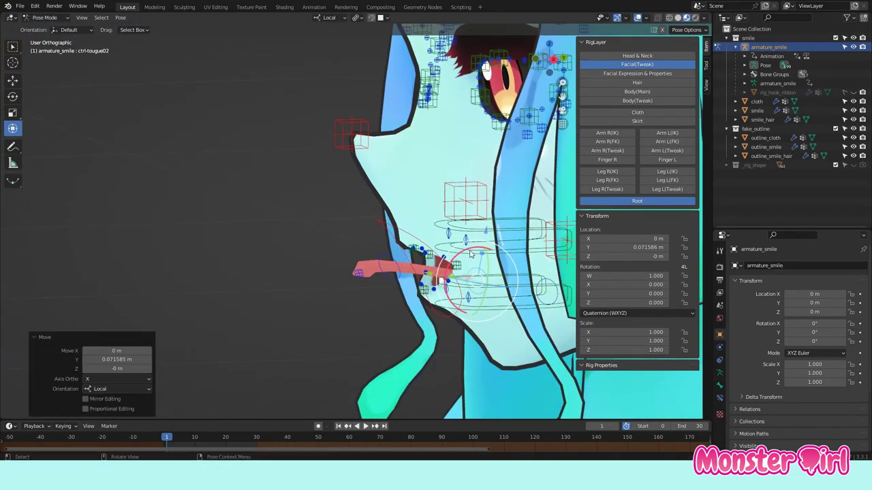
{"action": "middle_click_drag", "start_coordinate": [476, 293], "coordinate": [400, 293]}
{"action": "left_click", "coordinate": [311, 325]}
Step: Move the tongue tip, then undo its rotation
{"action": "key", "text": "g"}
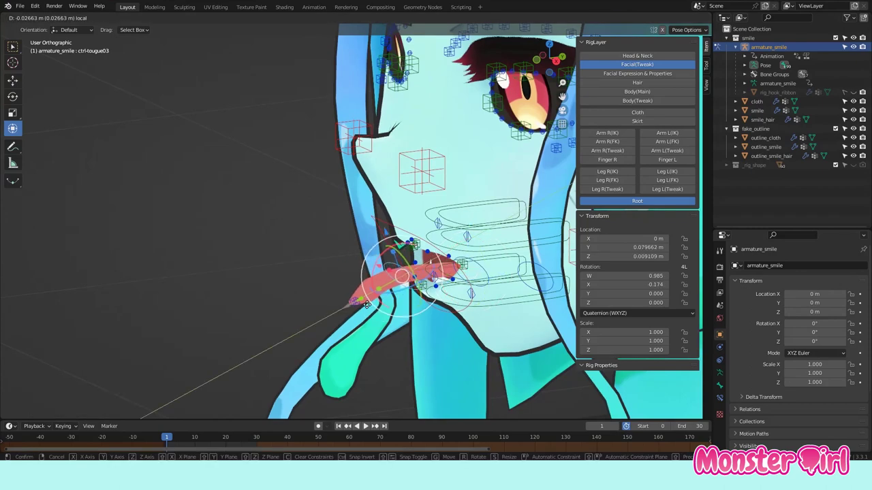
{"action": "left_click", "coordinate": [311, 324]}
{"action": "middle_click_drag", "start_coordinate": [311, 324], "coordinate": [449, 264]}
{"action": "scroll", "coordinate": [400, 272], "scroll_direction": "down", "scroll_amount": 3}
{"action": "scroll", "coordinate": [401, 272], "scroll_direction": "up", "scroll_amount": 3}
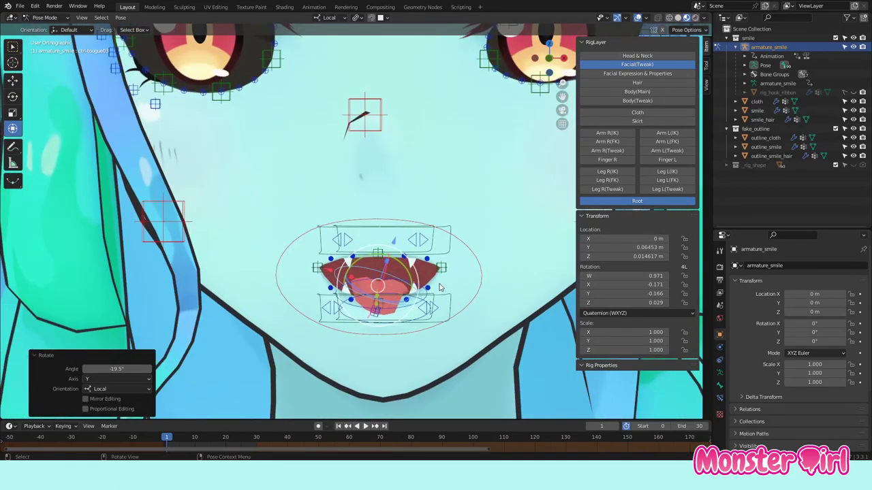
{"action": "key", "text": "ctrl+z"}
{"action": "scroll", "coordinate": [372, 217], "scroll_direction": "down", "scroll_amount": 2}
Step: Shift the left cheek control
{"action": "left_click", "coordinate": [485, 236]}
{"action": "mouse_move", "coordinate": [372, 217]}
{"action": "middle_mouse_down"}
{"action": "mouse_move", "coordinate": [486, 237]}
{"action": "mouse_move", "coordinate": [443, 218]}
{"action": "middle_mouse_up"}
{"action": "left_click", "coordinate": [475, 235]}
{"action": "scroll", "coordinate": [476, 235], "scroll_direction": "down", "scroll_amount": 3}
Step: Show the Head & Neck controls, hide facial tweaks, and select the blink and eye-ring controls
{"action": "left_click", "coordinate": [637, 55]}
{"action": "left_click", "coordinate": [637, 64]}
{"action": "left_click", "coordinate": [480, 233]}
{"action": "left_click", "coordinate": [441, 215]}
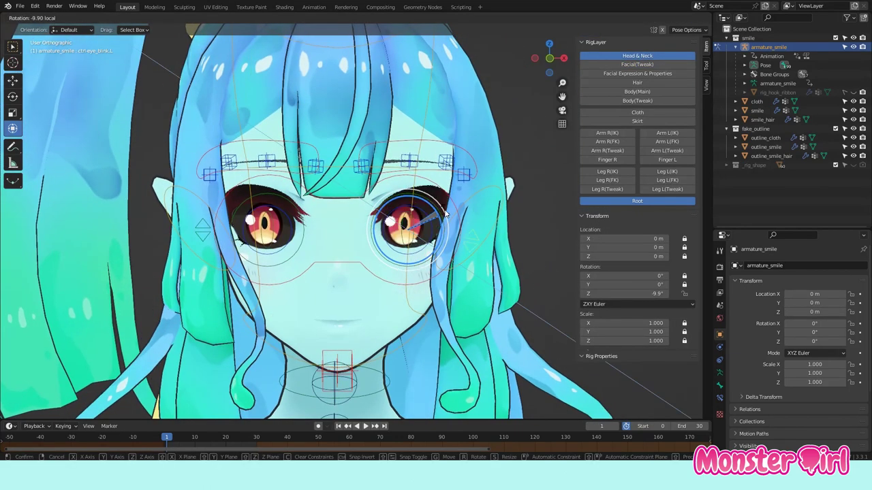
Step: Turn the eye control, then scale up the left iris
{"action": "left_click", "coordinate": [403, 208]}
{"action": "middle_click_drag", "start_coordinate": [404, 222], "coordinate": [404, 235], "text": "shift"}
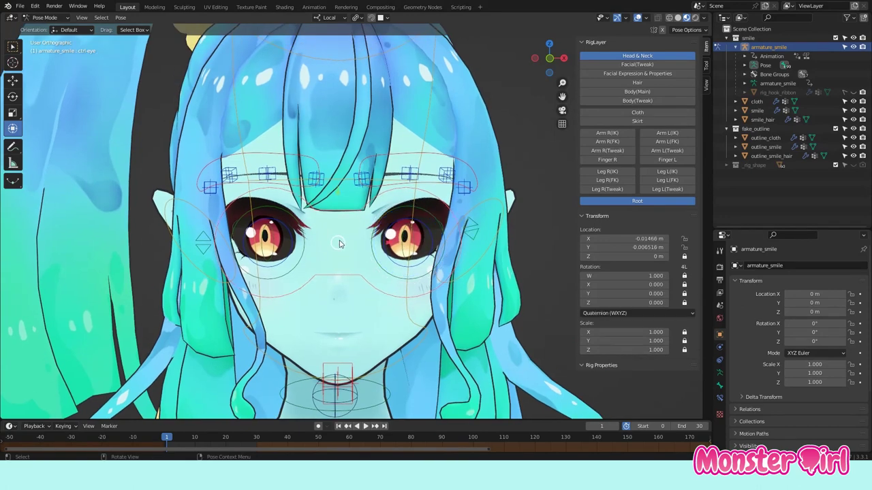
{"action": "key", "text": "Escape"}
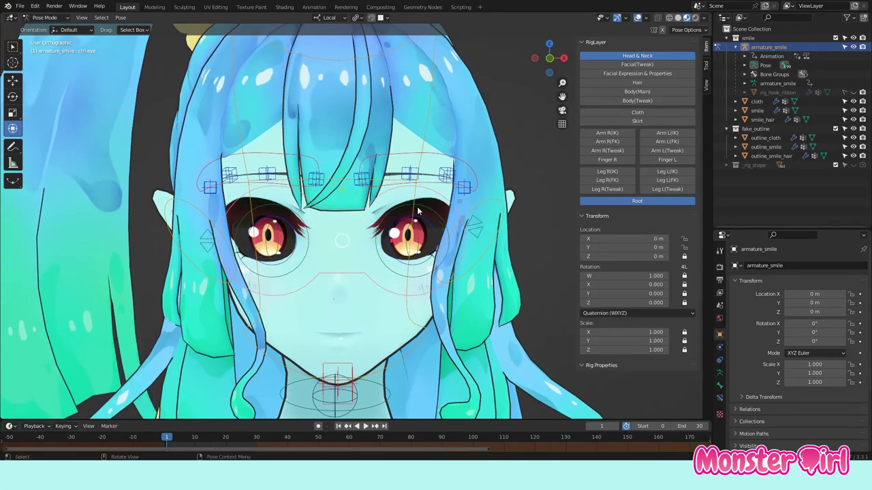
{"action": "middle_click_drag", "start_coordinate": [429, 228], "coordinate": [327, 252]}
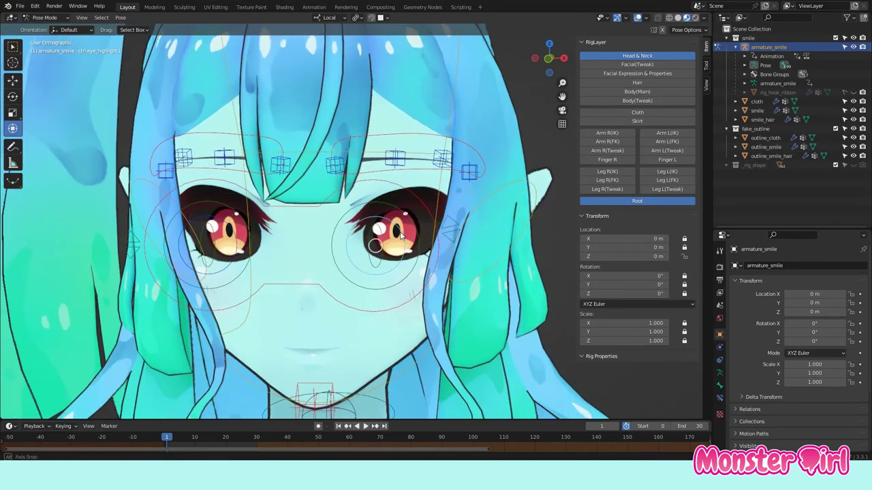
{"action": "left_click", "coordinate": [293, 257]}
{"action": "key", "text": "g"}
{"action": "key", "text": "Escape"}
{"action": "left_click", "coordinate": [351, 264]}
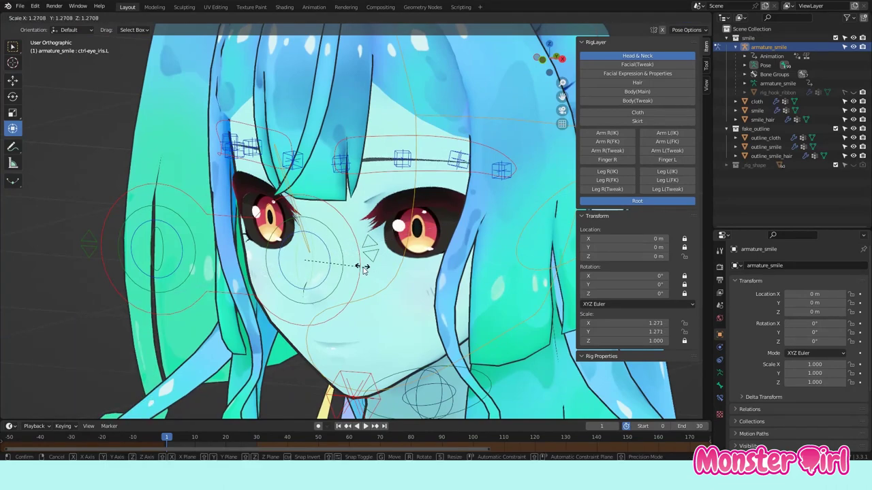
{"action": "left_click", "coordinate": [362, 269]}
{"action": "left_click", "coordinate": [258, 269]}
{"action": "mouse_move", "coordinate": [259, 269]}
{"action": "middle_mouse_down"}
{"action": "mouse_move", "coordinate": [406, 156]}
{"action": "mouse_move", "coordinate": [354, 225]}
{"action": "middle_mouse_up"}
Step: Move the left eyebrow along its local Z axis and tilt it
{"action": "left_click", "coordinate": [406, 156]}
{"action": "left_click", "coordinate": [355, 293]}
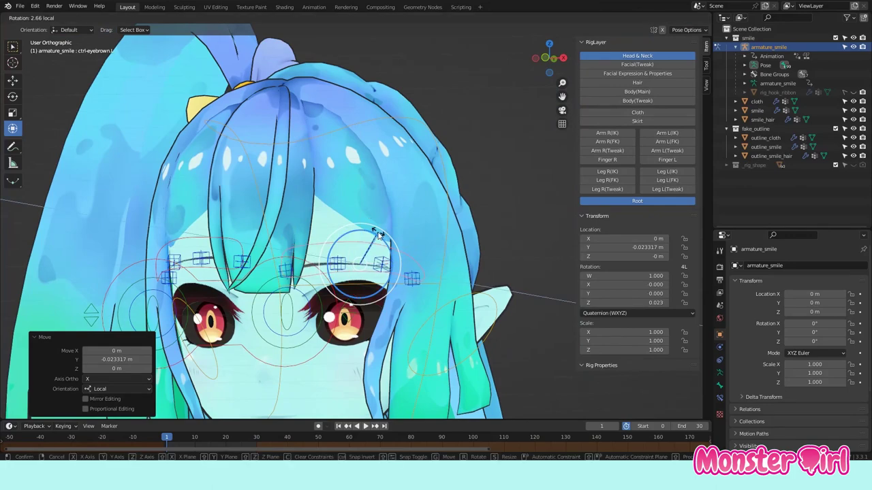
{"action": "scroll", "coordinate": [354, 272], "scroll_direction": "up", "scroll_amount": 2}
{"action": "key", "text": "g"}
{"action": "key", "text": "z"}
{"action": "key", "text": "z"}
{"action": "left_click", "coordinate": [352, 203]}
{"action": "left_click", "coordinate": [295, 234]}
{"action": "left_click", "coordinate": [407, 233]}
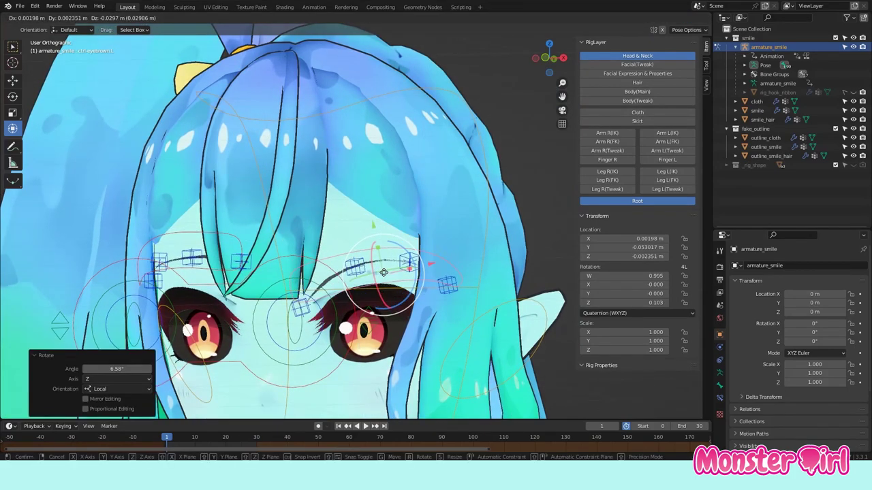
Step: Freely rotate the left ear control
{"action": "mouse_move", "coordinate": [408, 233]}
{"action": "middle_mouse_down"}
{"action": "mouse_move", "coordinate": [398, 258]}
{"action": "mouse_move", "coordinate": [436, 262]}
{"action": "middle_mouse_up"}
{"action": "left_click", "coordinate": [398, 259]}
{"action": "left_click", "coordinate": [436, 262]}
{"action": "key", "text": "r"}
{"action": "key", "text": "r"}
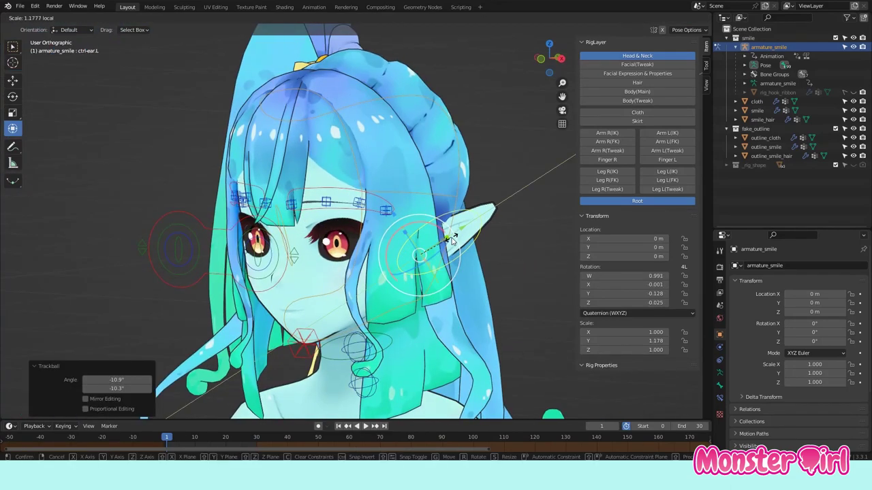
{"action": "left_click", "coordinate": [429, 227]}
Step: Try rotating the head, cancel it, and hide the Head & Neck controls
{"action": "middle_click_drag", "start_coordinate": [429, 227], "coordinate": [363, 282]}
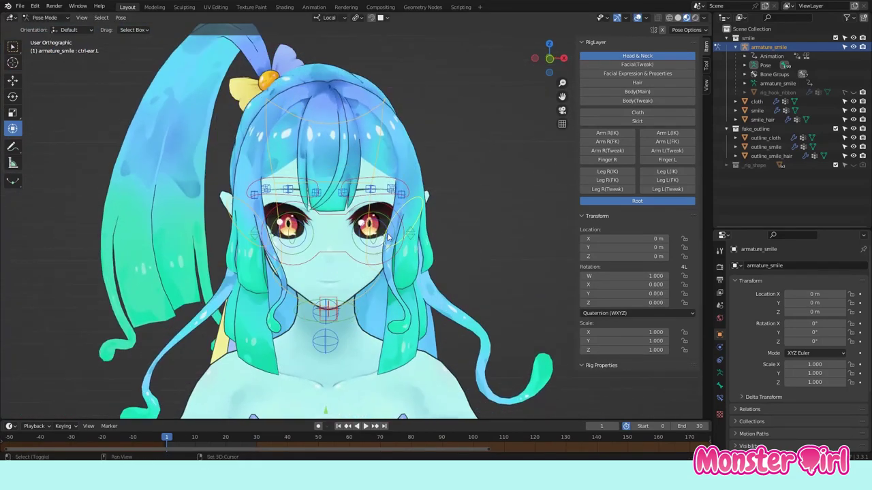
{"action": "left_click", "coordinate": [363, 282]}
{"action": "left_click", "coordinate": [363, 282]}
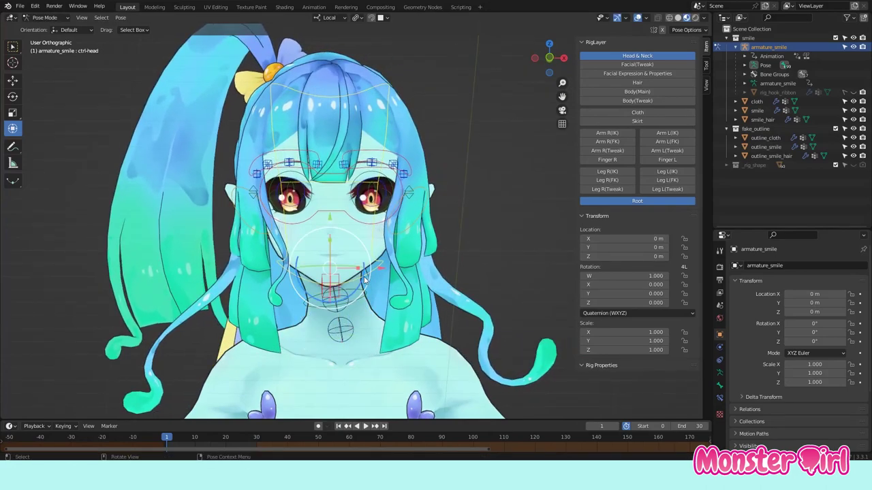
{"action": "key", "text": "r"}
{"action": "right_click", "coordinate": [373, 281]}
{"action": "scroll", "coordinate": [373, 282], "scroll_direction": "down", "scroll_amount": 3}
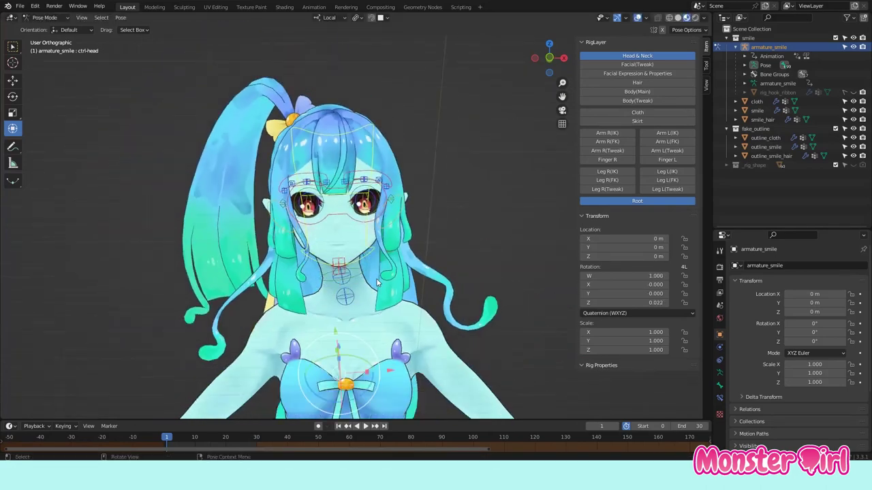
{"action": "left_click", "coordinate": [646, 57]}
Step: Show the Hair controls and reset a front hair strand's rotation
{"action": "middle_click_drag", "start_coordinate": [409, 218], "coordinate": [378, 217]}
{"action": "left_click", "coordinate": [378, 218]}
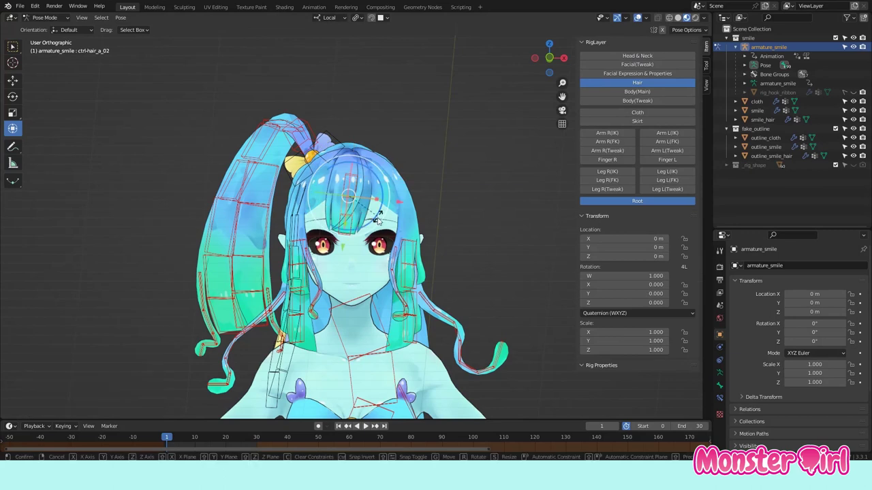
{"action": "left_click", "coordinate": [373, 218]}
{"action": "mouse_move", "coordinate": [374, 218]}
{"action": "middle_mouse_down"}
{"action": "mouse_move", "coordinate": [407, 274]}
{"action": "mouse_move", "coordinate": [404, 250]}
{"action": "middle_mouse_up"}
{"action": "key", "text": "alt+r"}
Step: Move two segments of the left hair strand
{"action": "left_click", "coordinate": [404, 250]}
{"action": "key", "text": "g"}
{"action": "left_click", "coordinate": [404, 250]}
{"action": "left_click", "coordinate": [424, 271]}
{"action": "key", "text": "g"}
{"action": "left_click", "coordinate": [407, 300]}
{"action": "middle_click_drag", "start_coordinate": [407, 300], "coordinate": [375, 167]}
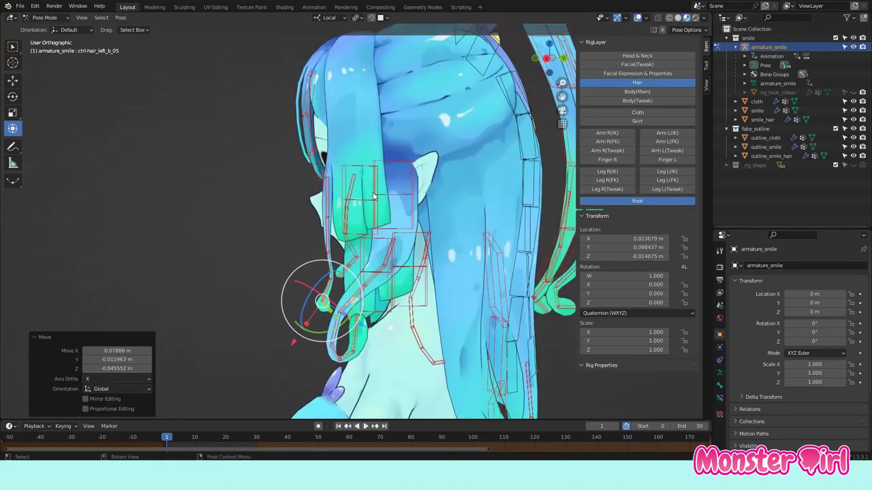
Step: Rotate the side and lower left hair strands about their local Z axis
{"action": "left_click", "coordinate": [374, 167]}
{"action": "key", "text": "r"}
{"action": "key", "text": "z"}
{"action": "left_click", "coordinate": [388, 215]}
{"action": "middle_click_drag", "start_coordinate": [404, 208], "coordinate": [402, 272]}
{"action": "left_click", "coordinate": [402, 272]}
{"action": "key", "text": "r"}
{"action": "key", "text": "z"}
{"action": "left_click", "coordinate": [434, 310]}
Step: Move the end of the left hanging strand and rotate its next segment
{"action": "middle_click_drag", "start_coordinate": [434, 310], "coordinate": [521, 310]}
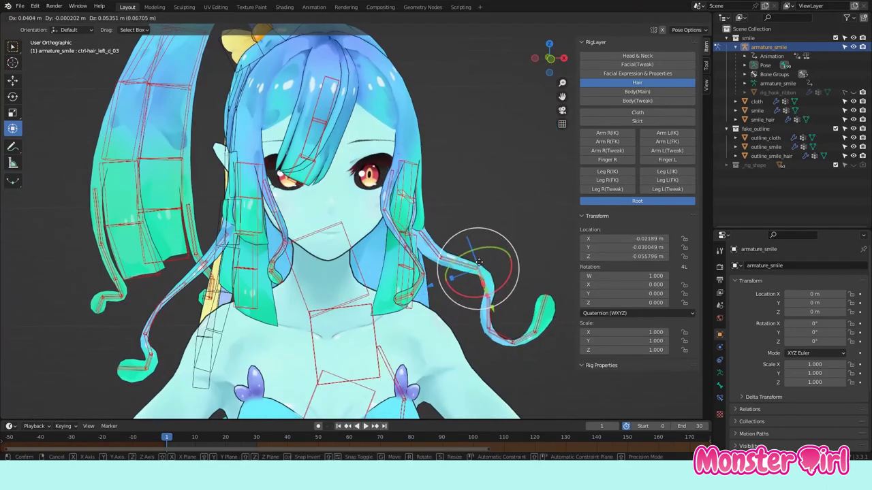
{"action": "left_click", "coordinate": [552, 340]}
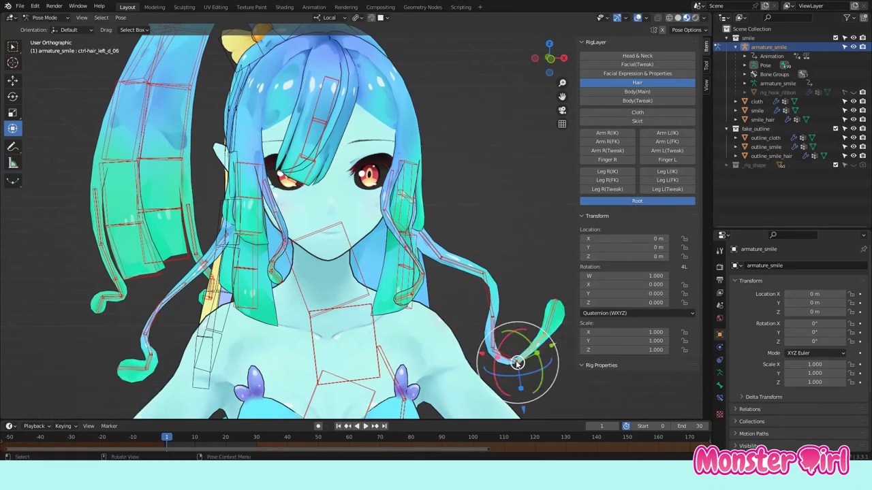
{"action": "left_click", "coordinate": [549, 334]}
{"action": "middle_click_drag", "start_coordinate": [549, 334], "coordinate": [319, 222]}
{"action": "left_click", "coordinate": [318, 222]}
{"action": "left_click", "coordinate": [279, 107]}
Step: Swing the ponytail into a new arc
{"action": "middle_click_drag", "start_coordinate": [280, 108], "coordinate": [290, 174]}
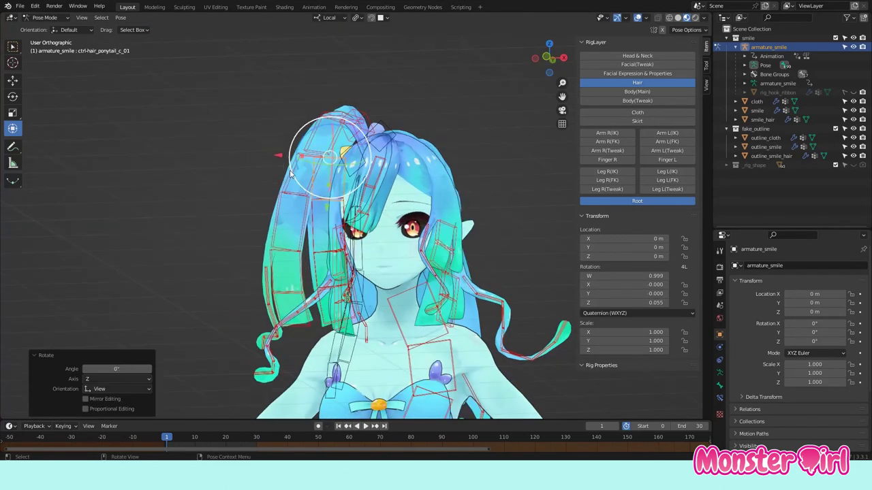
{"action": "mouse_move", "coordinate": [277, 252]}
{"action": "middle_mouse_down"}
{"action": "mouse_move", "coordinate": [306, 108]}
{"action": "mouse_move", "coordinate": [389, 144]}
{"action": "middle_mouse_up"}
{"action": "left_click", "coordinate": [310, 109]}
{"action": "left_click_drag", "start_coordinate": [390, 146], "coordinate": [412, 181]}
Step: Rotate the head ribbon and its upper and lower ribbon ties
{"action": "left_click", "coordinate": [424, 191]}
{"action": "left_click", "coordinate": [413, 203]}
{"action": "middle_click_drag", "start_coordinate": [412, 203], "coordinate": [368, 218]}
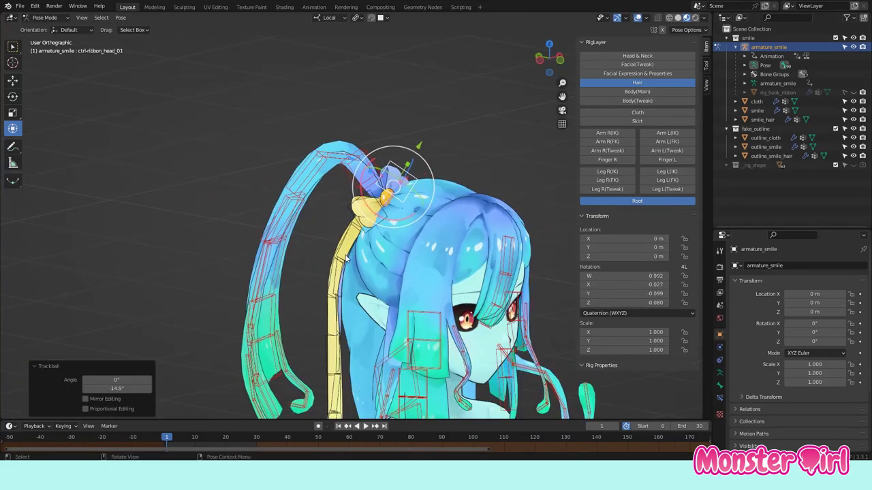
{"action": "left_click", "coordinate": [361, 215]}
{"action": "key", "text": "r"}
{"action": "key", "text": "r"}
{"action": "left_click", "coordinate": [352, 287]}
{"action": "middle_click_drag", "start_coordinate": [352, 287], "coordinate": [344, 259]}
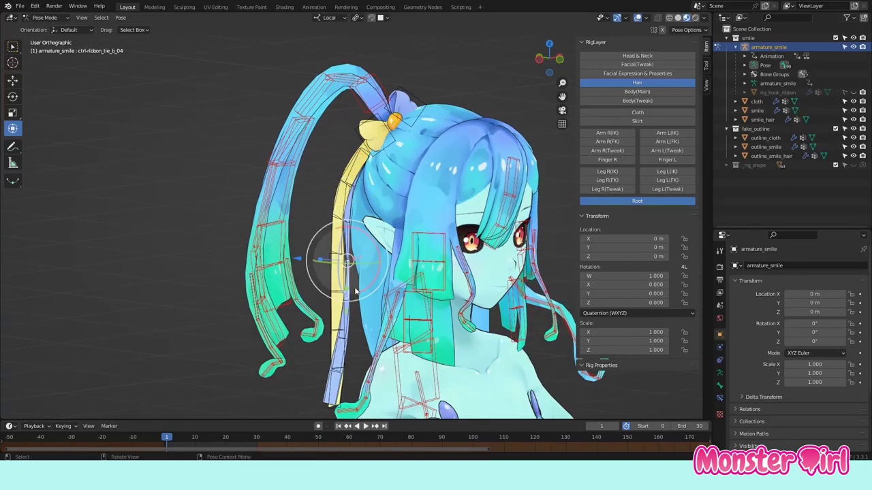
{"action": "left_click_drag", "start_coordinate": [344, 245], "coordinate": [342, 290]}
{"action": "left_click", "coordinate": [314, 329]}
Step: Rotate the back hair controls and pull the back hair tip left and down
{"action": "middle_click_drag", "start_coordinate": [314, 328], "coordinate": [273, 279]}
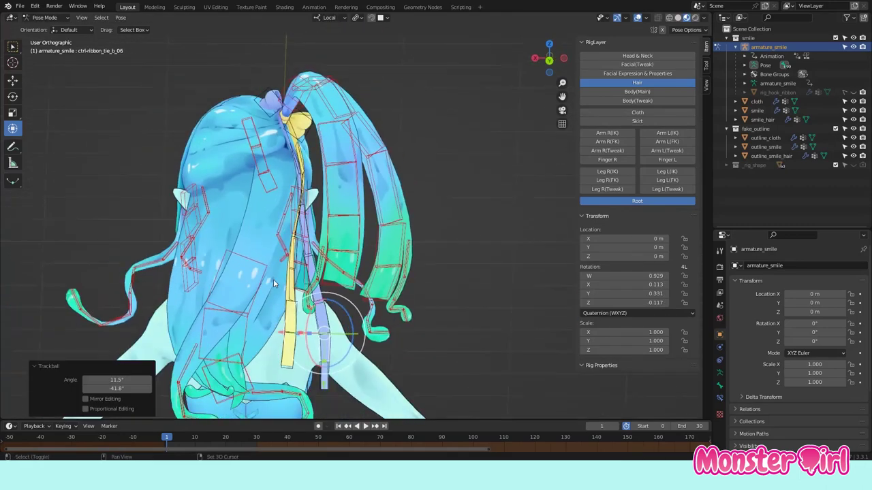
{"action": "left_click", "coordinate": [361, 211]}
{"action": "left_click", "coordinate": [369, 198]}
{"action": "key", "text": "r"}
{"action": "left_click", "coordinate": [368, 194]}
{"action": "left_click", "coordinate": [370, 268]}
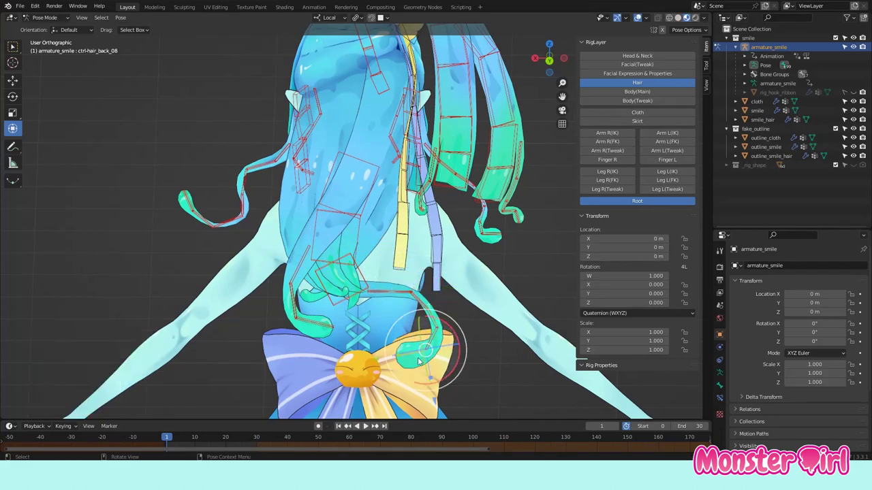
{"action": "left_click_drag", "start_coordinate": [418, 341], "coordinate": [295, 310]}
Step: Cancel another back hair rotation and return to the front view
{"action": "left_click", "coordinate": [296, 274]}
{"action": "key", "text": "r"}
{"action": "key", "text": "r"}
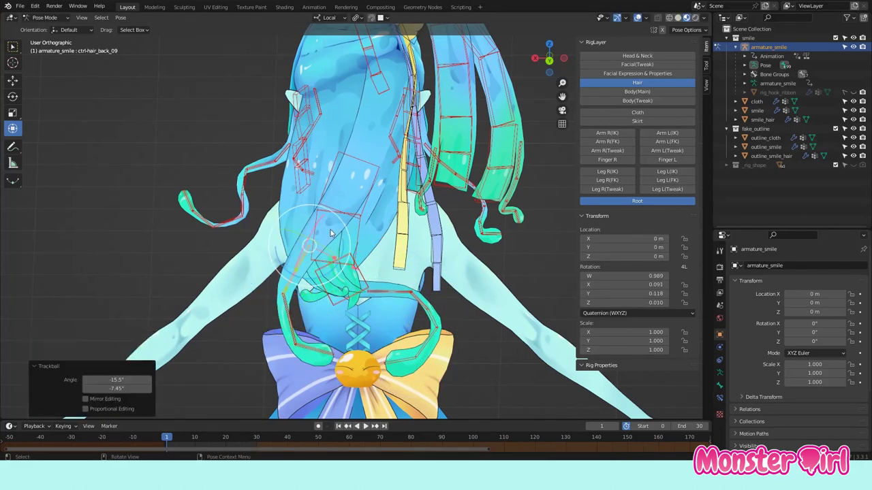
{"action": "key", "text": "Escape"}
{"action": "key", "text": "KP_1"}
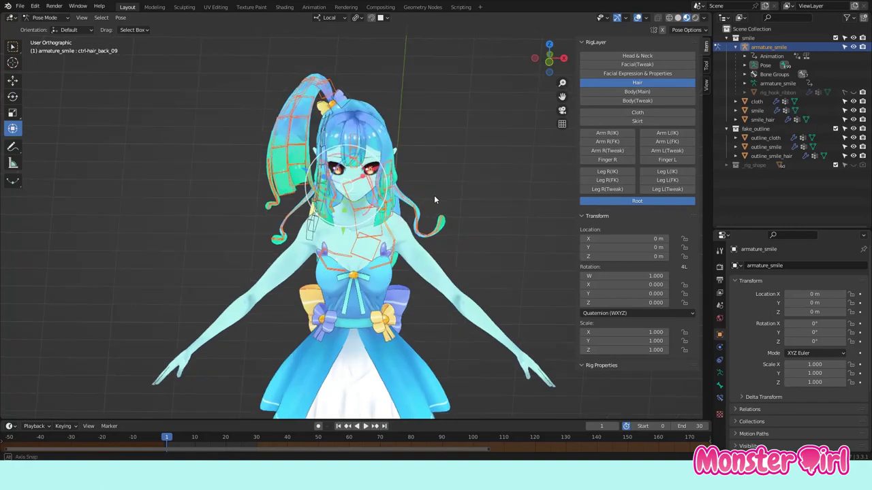
{"action": "scroll", "coordinate": [381, 160], "scroll_direction": "down", "scroll_amount": 5}
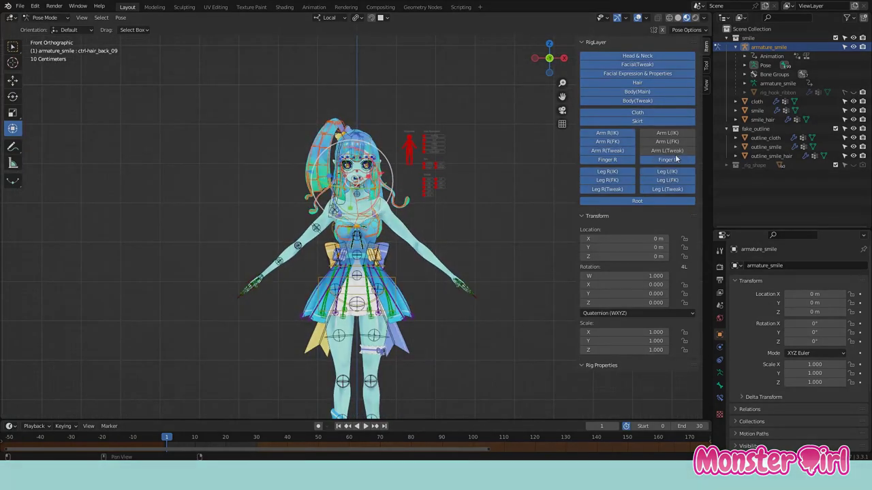